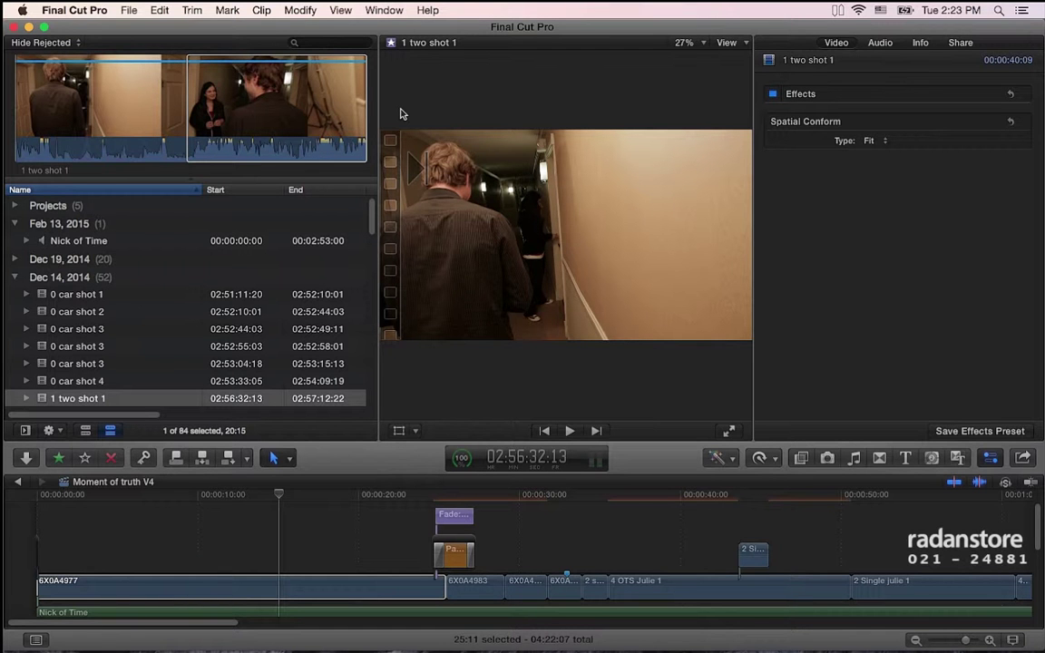
Step: Open the browser's Filter window, which starts with an empty Text Includes rule
click(291, 46)
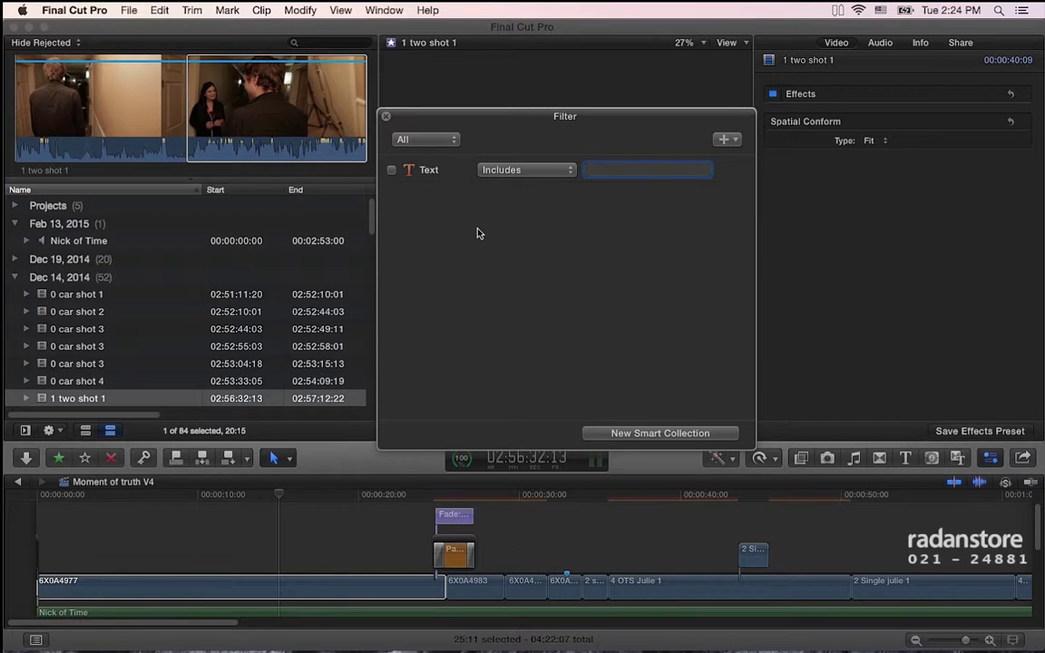
Step: Add a Keywords Include Any rule to the filter with all keywords ticked
click(735, 141)
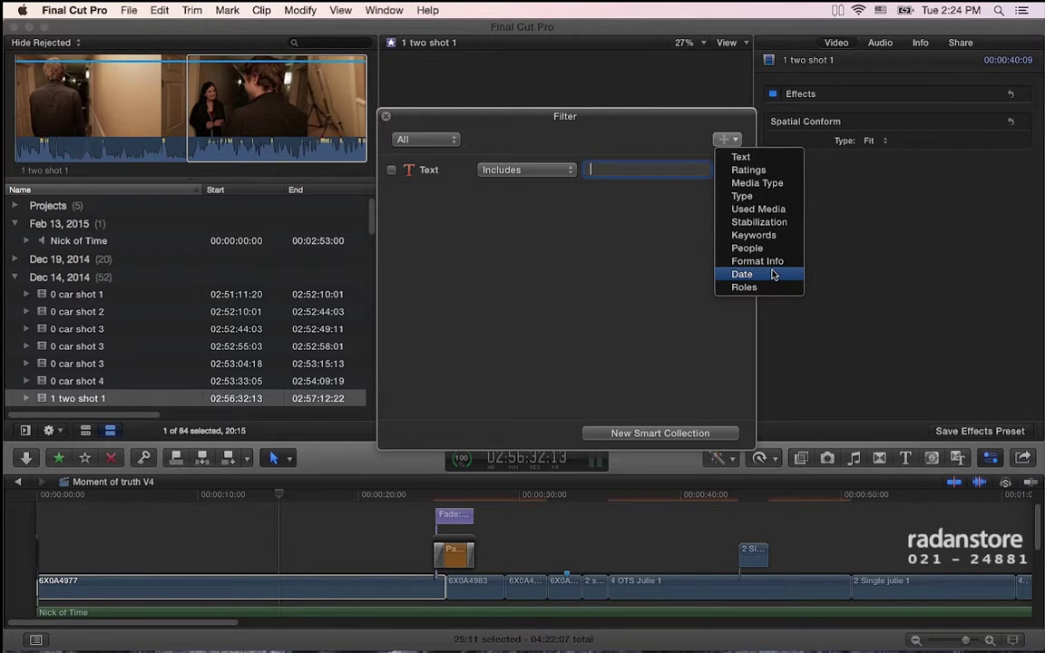
click(757, 235)
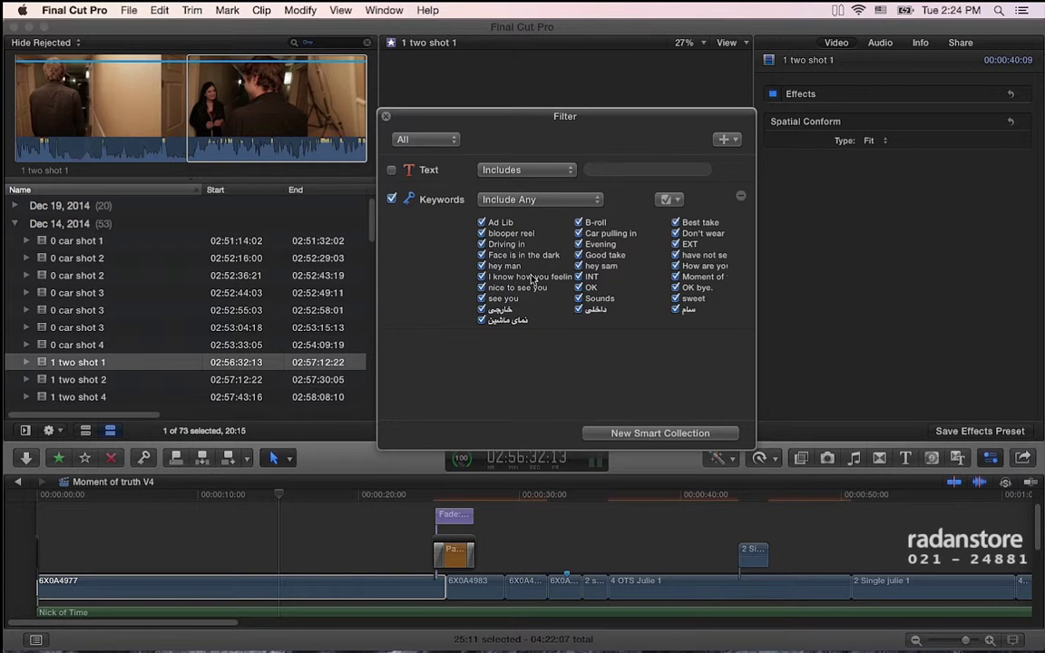
Step: Untick all keywords, filter by خارجی and preview the 0 car shot 2 clip
click(668, 200)
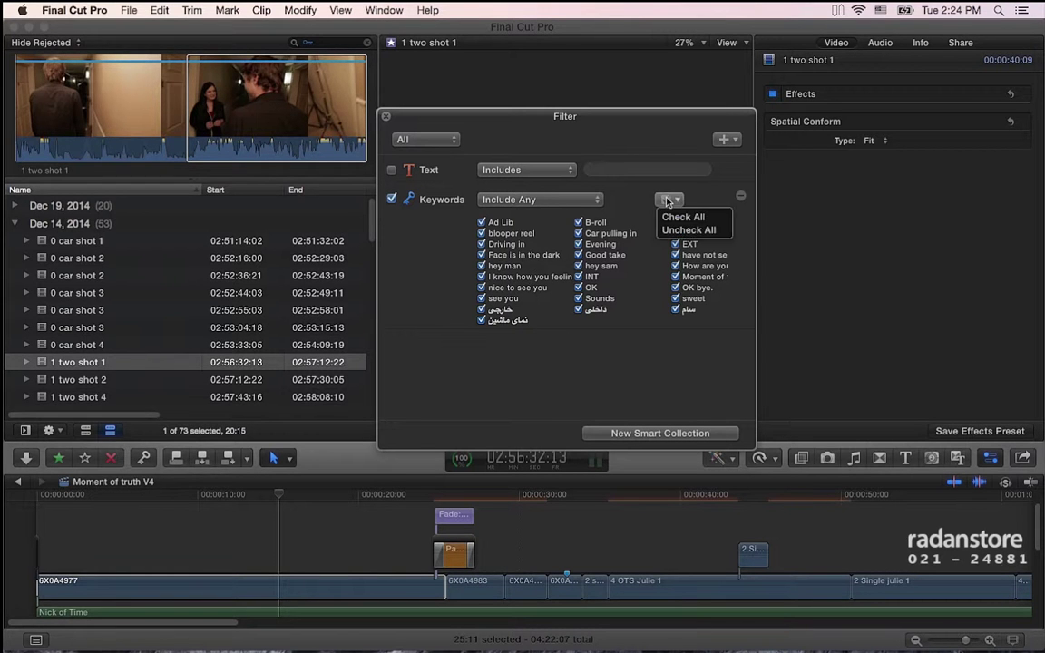
click(703, 230)
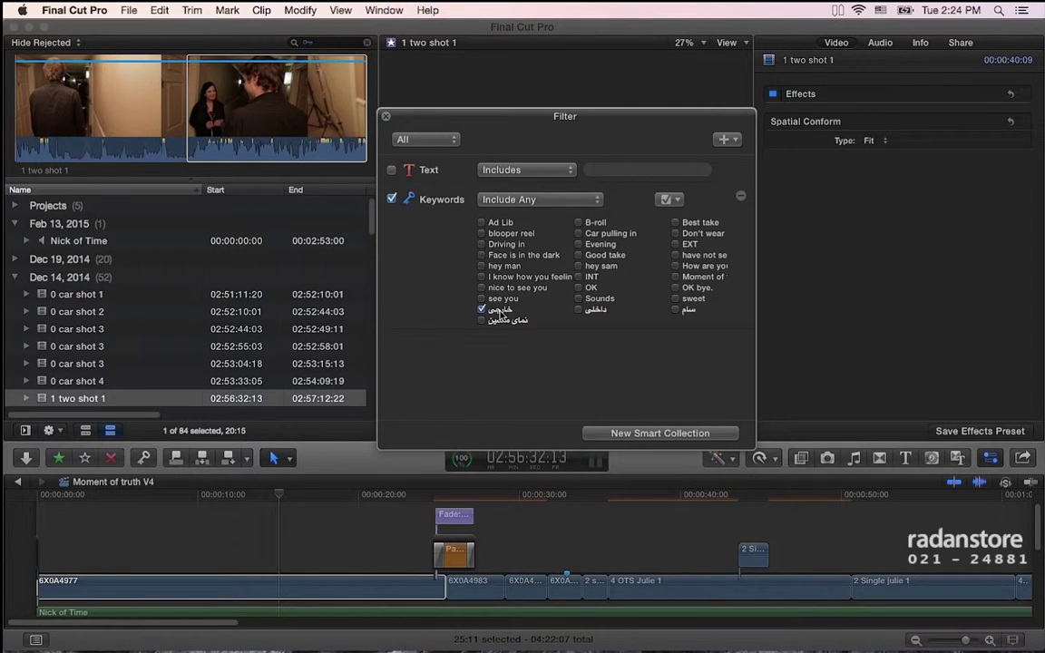
click(499, 310)
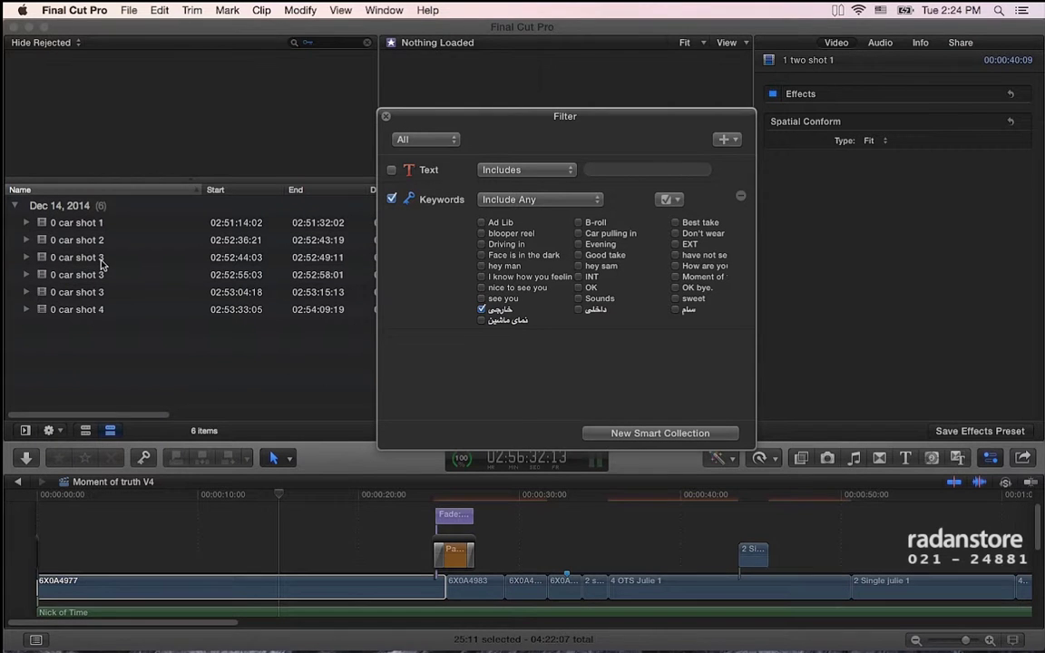
click(102, 261)
click(103, 239)
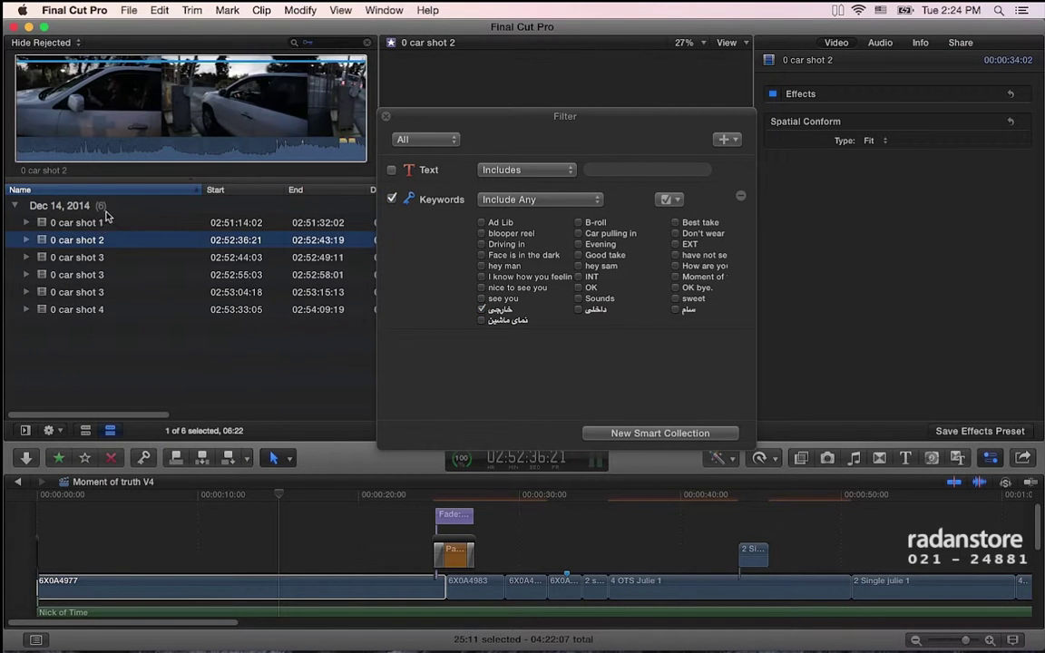
click(499, 310)
Step: Test the نمای ماشین, سلام and خارجی keywords singly and together, leaving all unticked
click(491, 323)
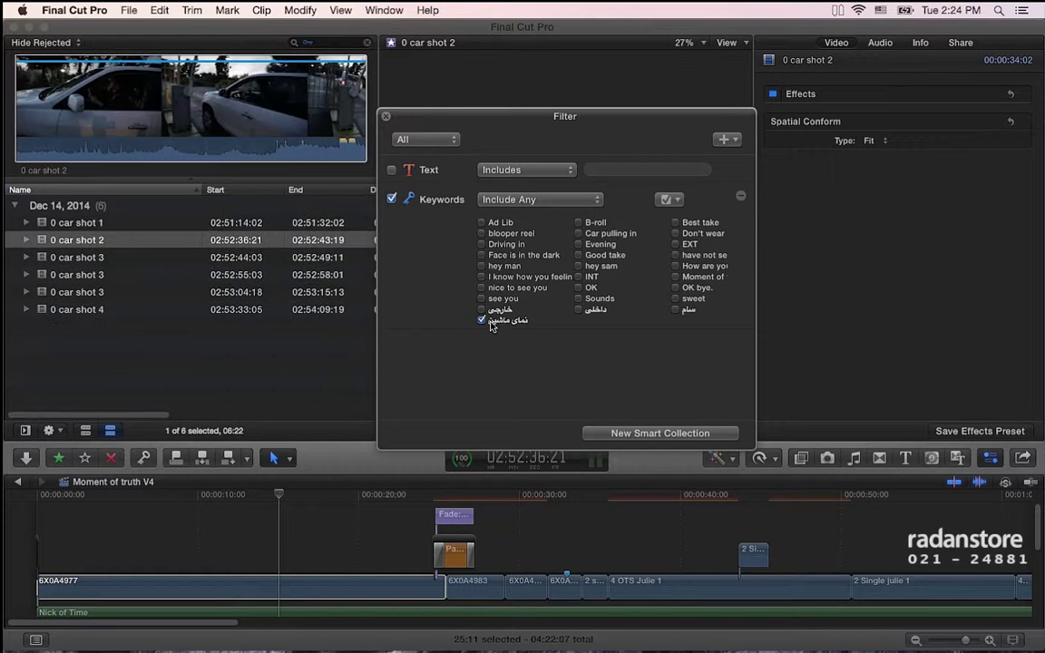
click(484, 322)
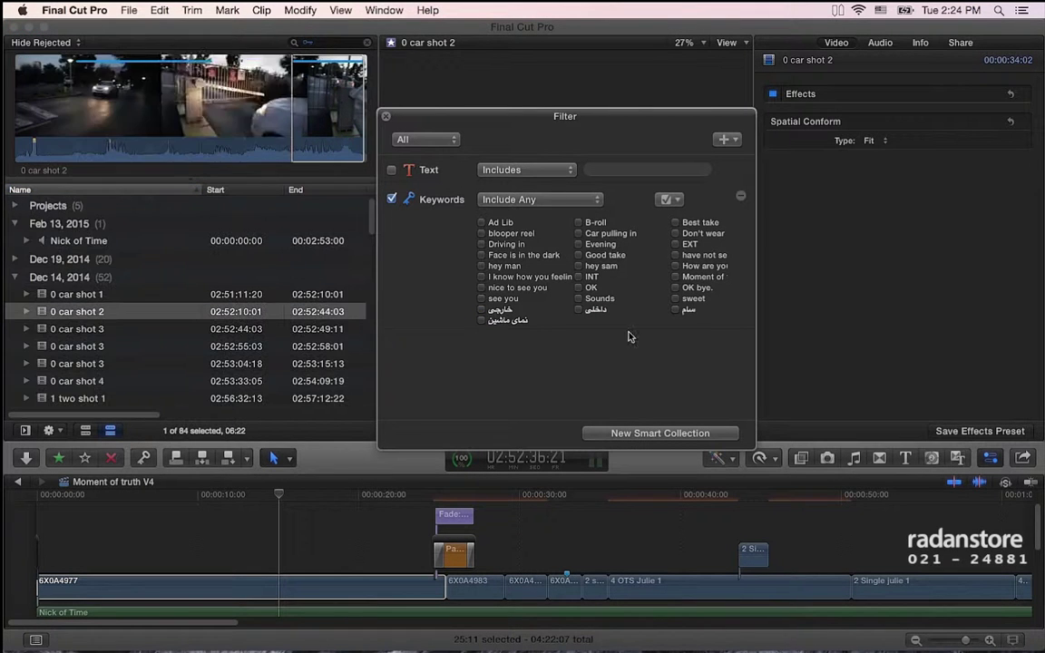
click(677, 310)
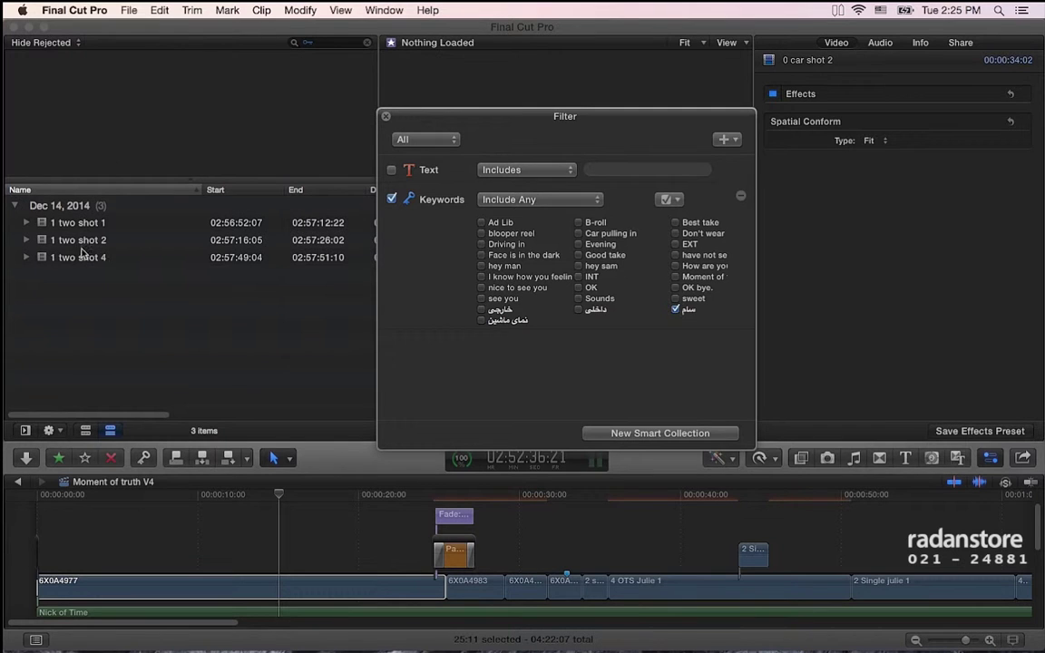
click(676, 310)
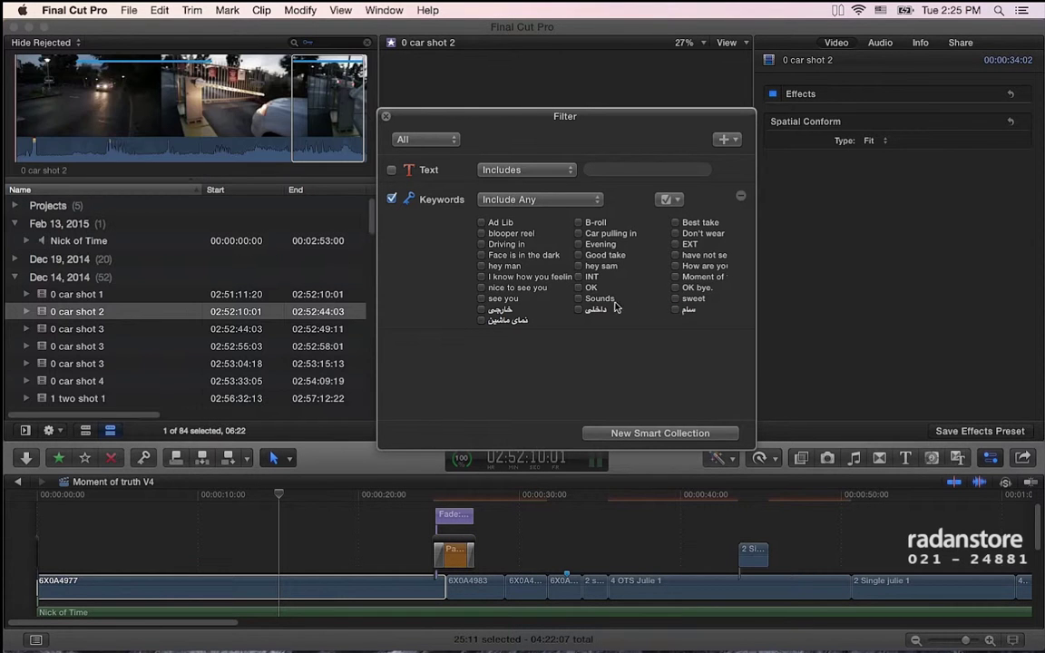
click(481, 310)
click(482, 320)
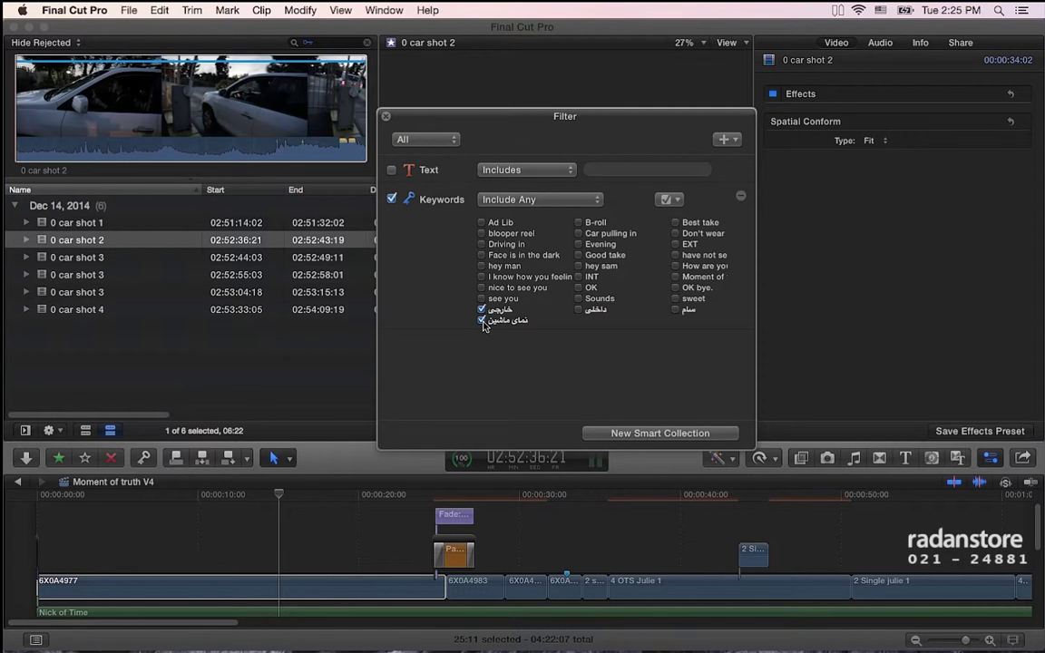
click(482, 320)
click(481, 310)
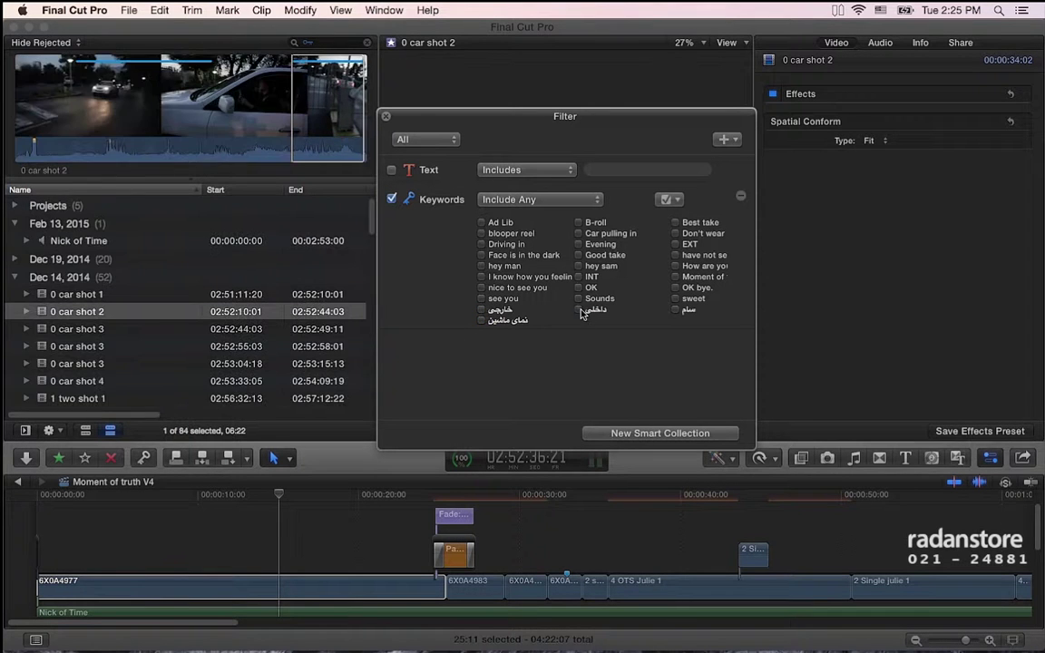
Step: Filter clips by the داخلی and سلام keywords together, then untick both
click(579, 309)
click(676, 309)
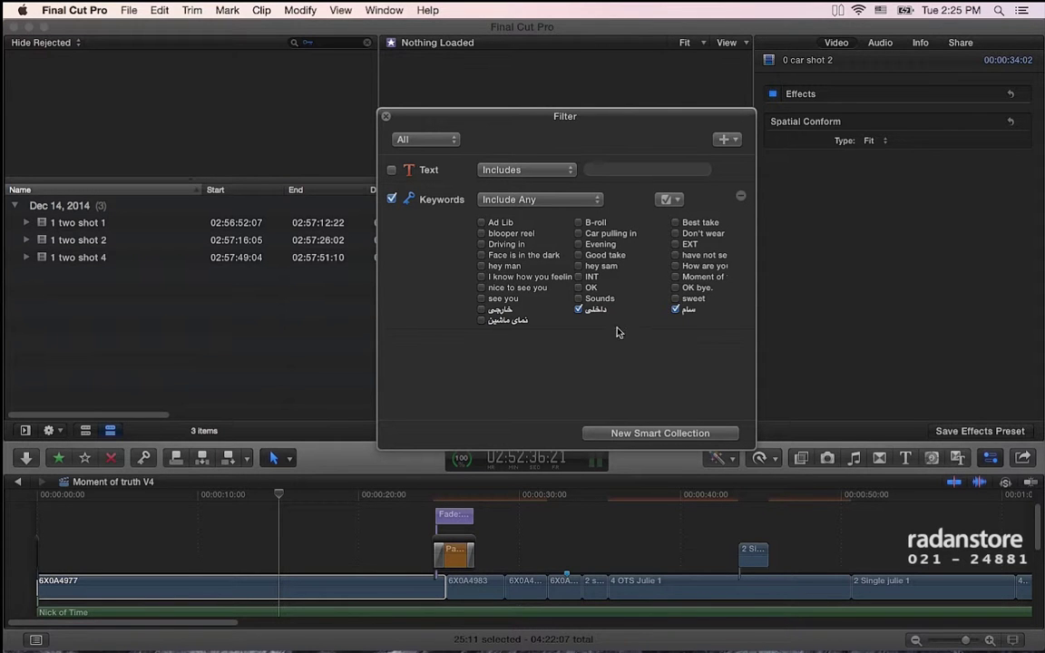
click(578, 309)
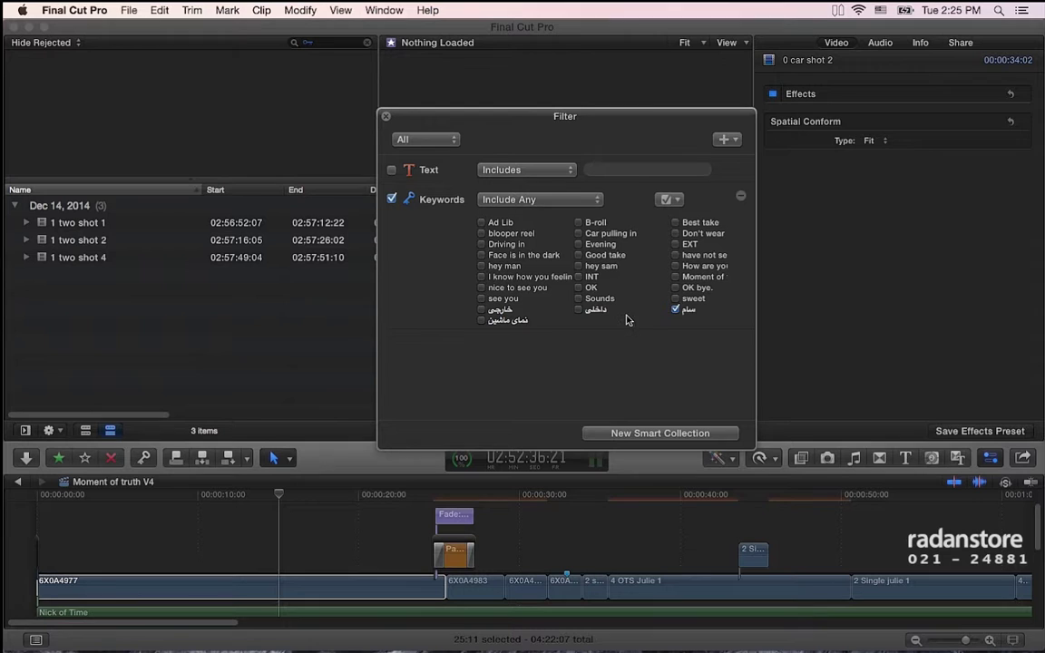
click(676, 309)
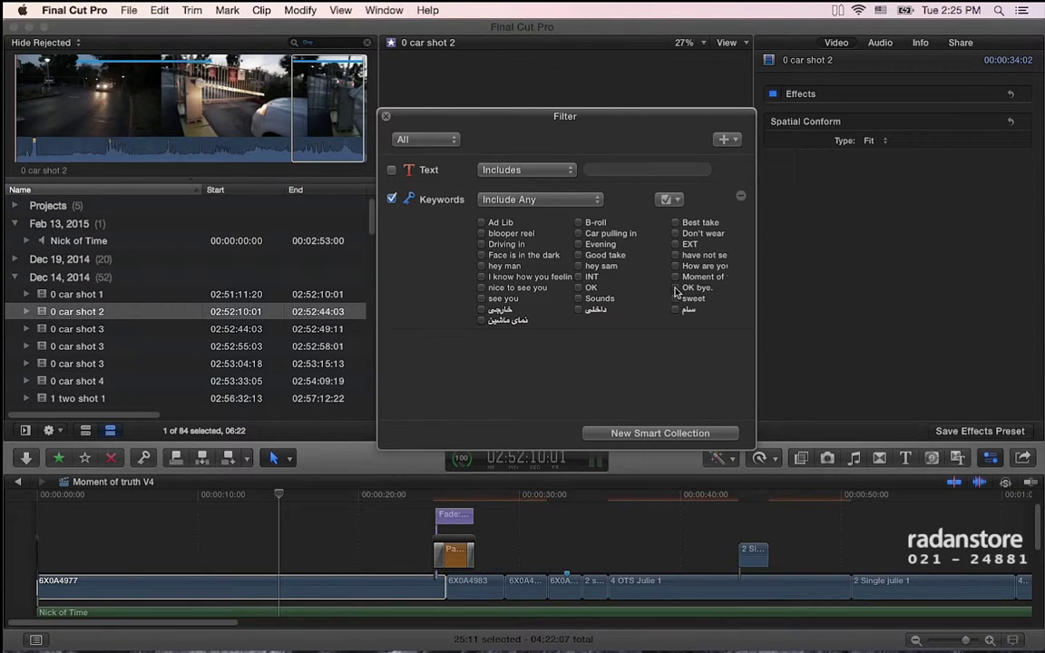
Step: Try the OK bye. and sweet keywords one at a time, then view the matching options
click(676, 287)
click(676, 288)
click(676, 299)
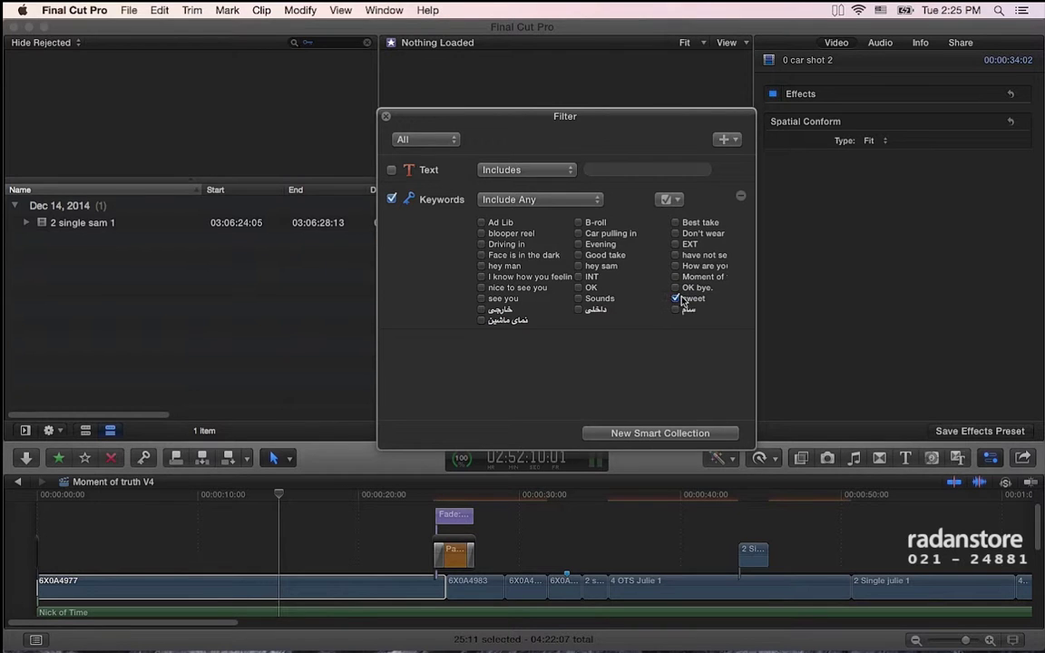
click(675, 300)
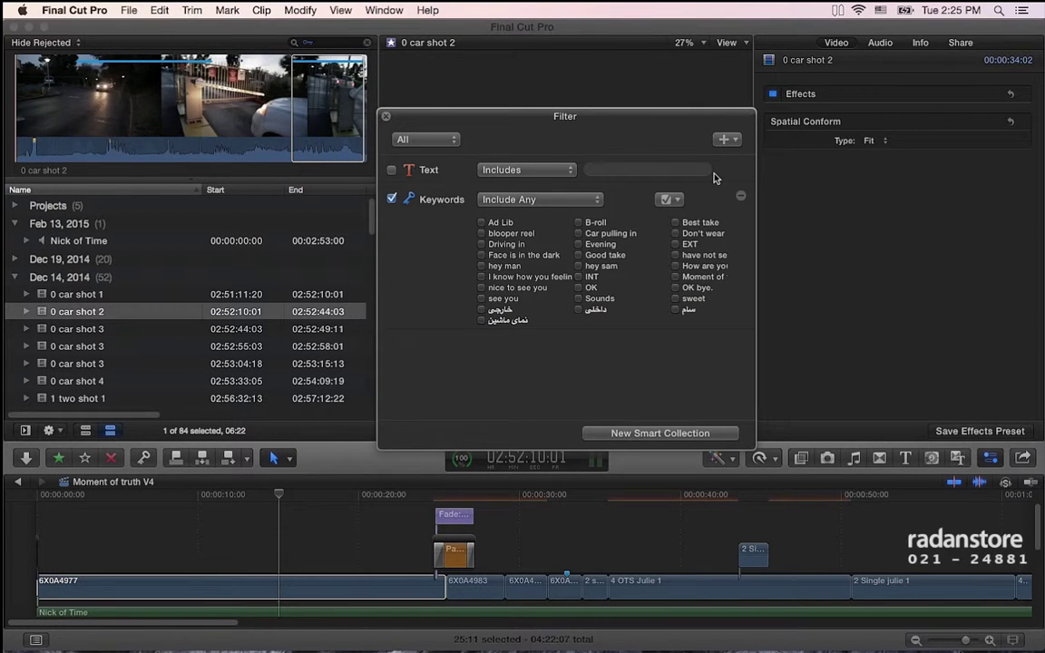
click(544, 200)
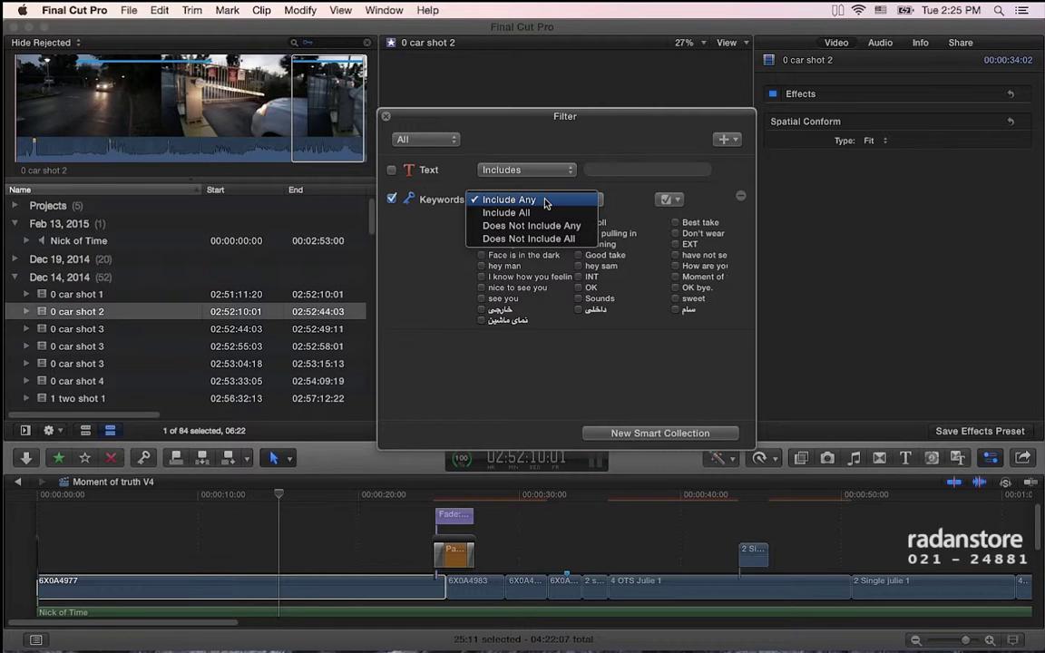
Step: Tick every keyword in the Keywords rule
click(616, 187)
click(670, 199)
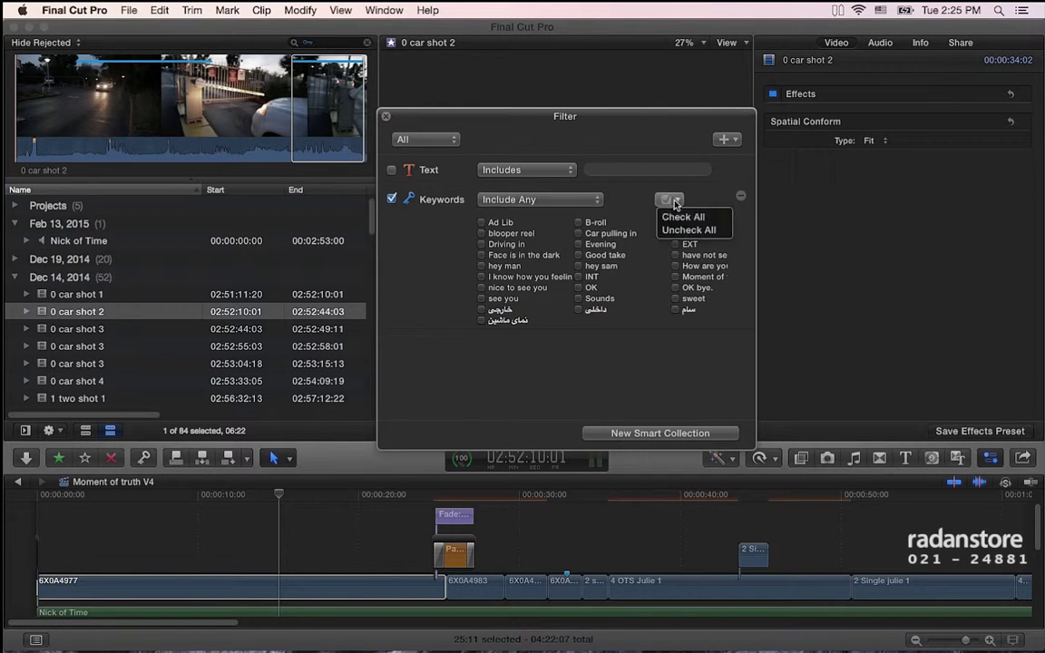
click(682, 229)
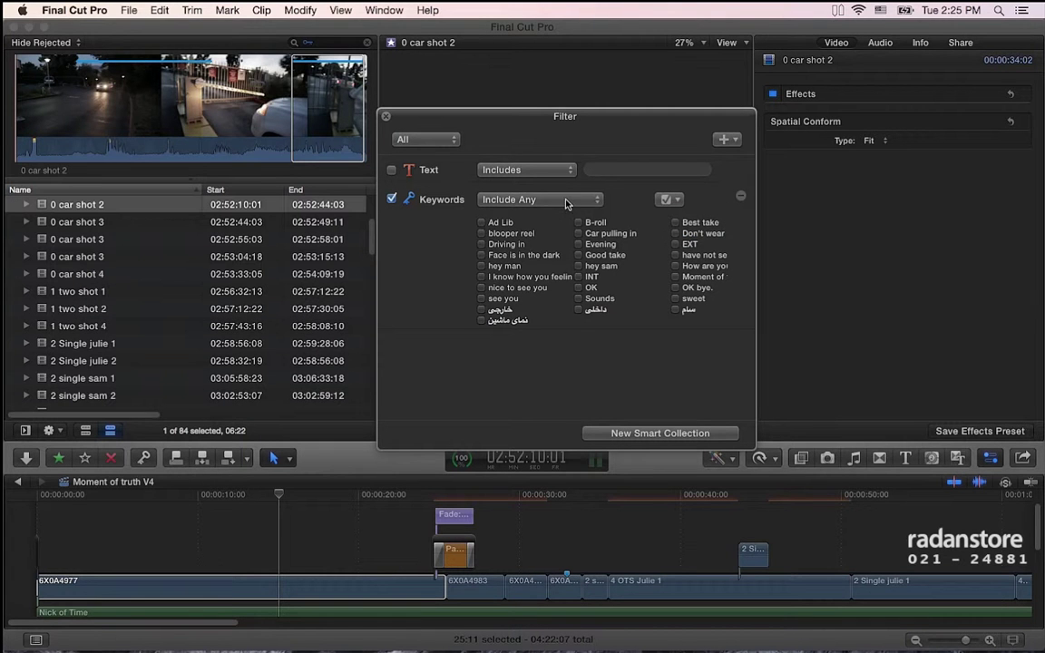
click(566, 203)
click(603, 180)
click(669, 199)
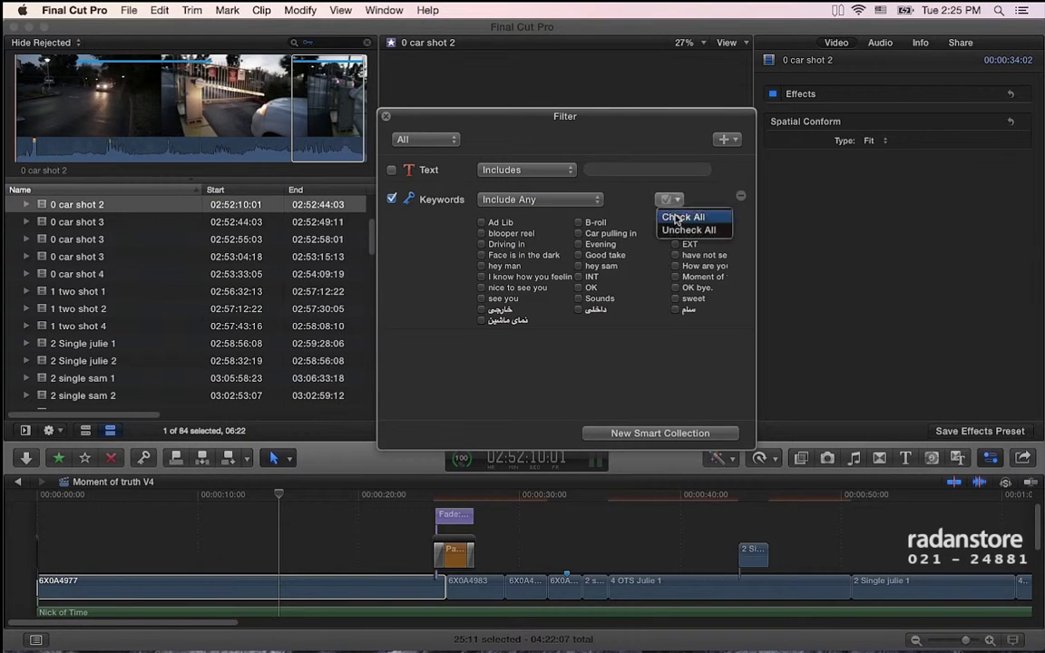
click(682, 218)
Step: Set the Keywords rule to Does Not Include Any and switch that rule off
click(581, 201)
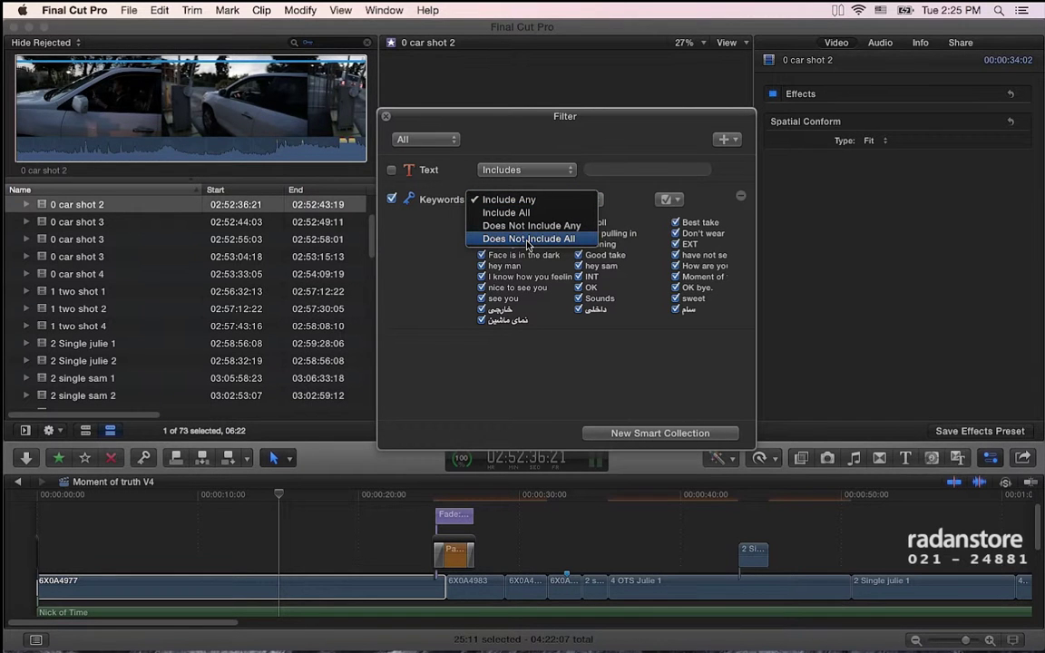
click(528, 239)
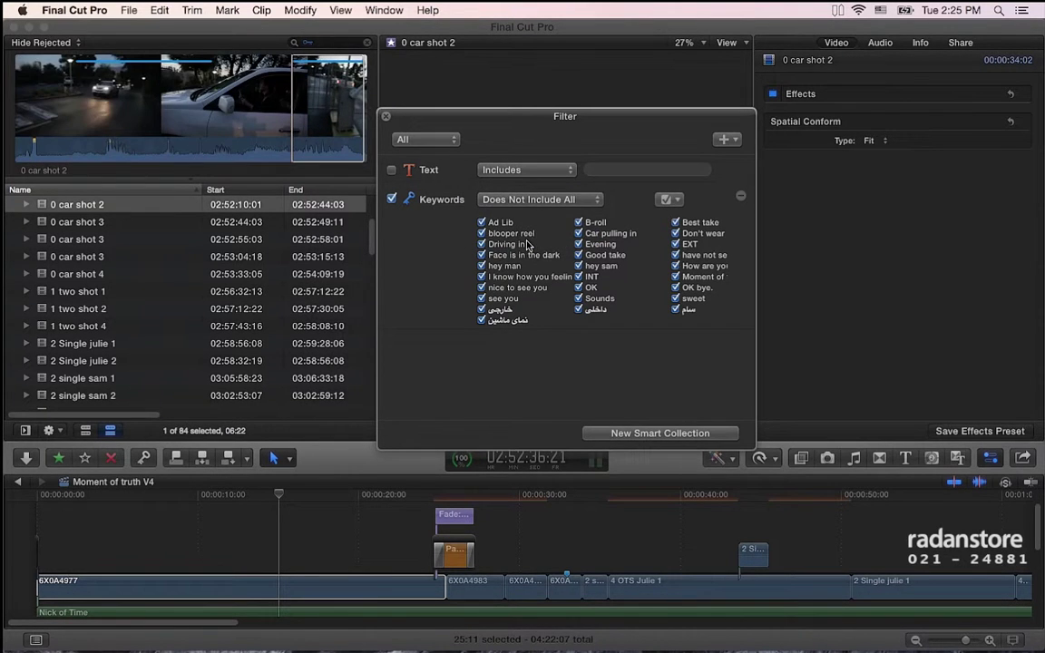
click(545, 201)
click(551, 190)
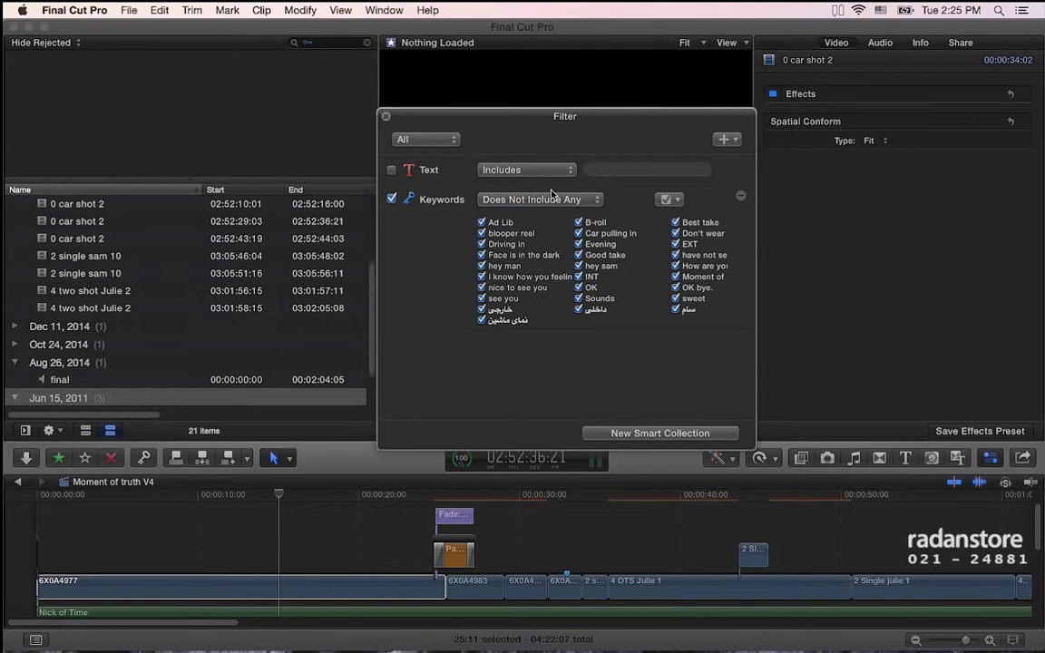
scroll(256, 316, up, 5)
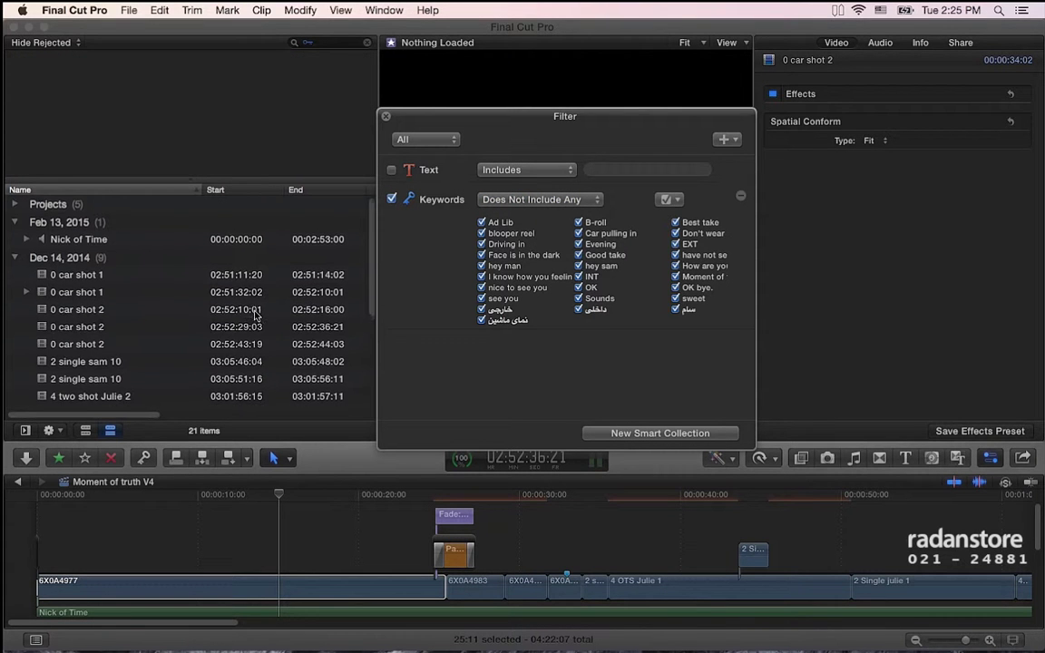
scroll(256, 316, down, 1)
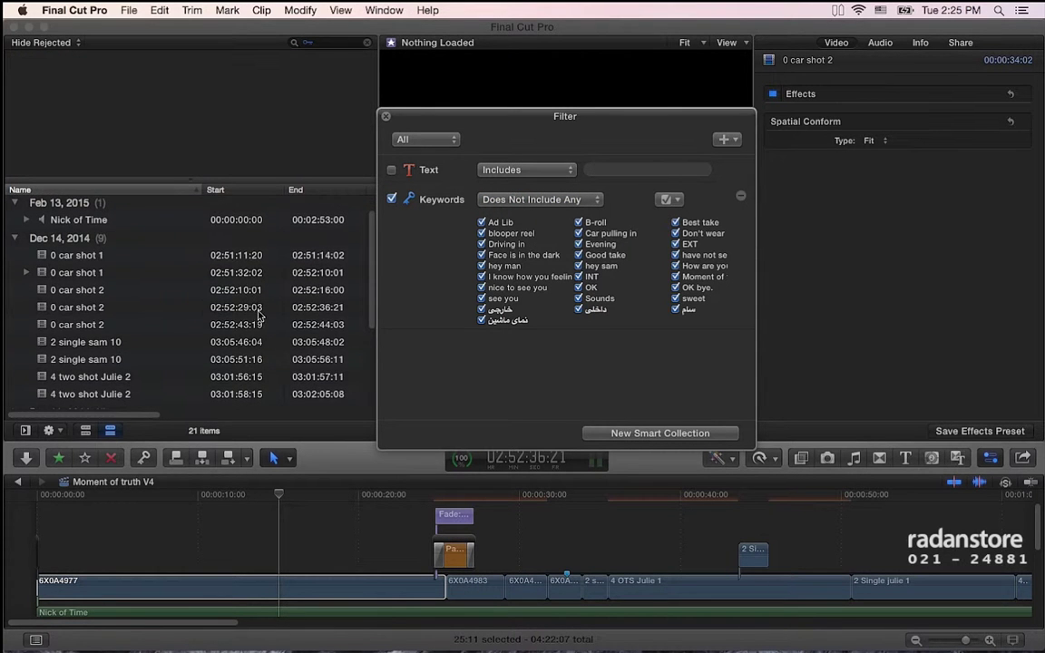
click(535, 201)
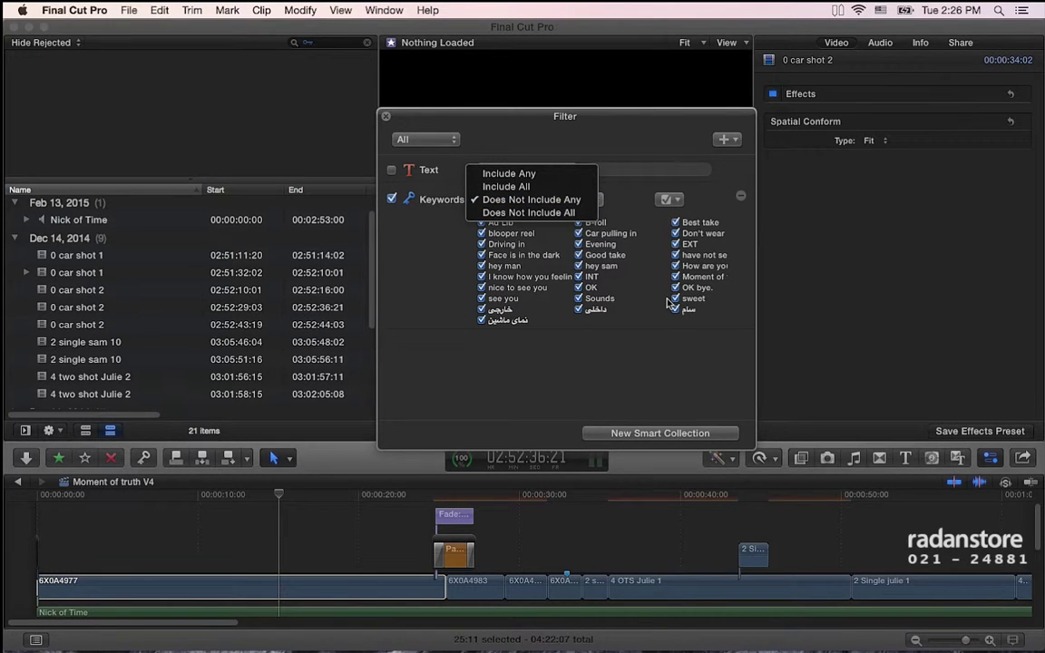
click(428, 299)
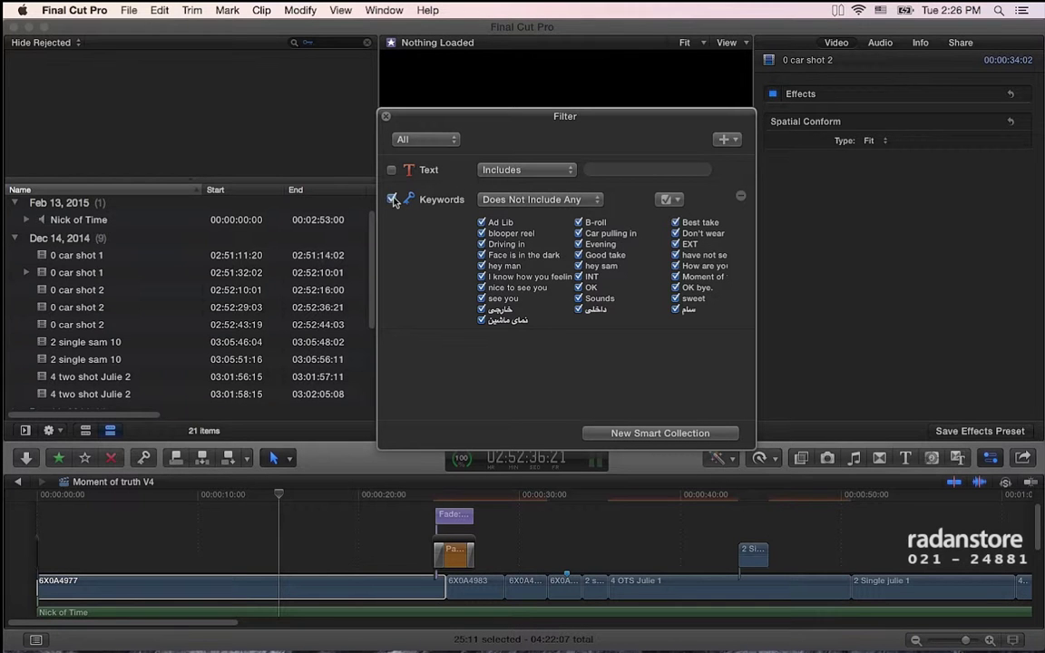
click(393, 199)
click(727, 140)
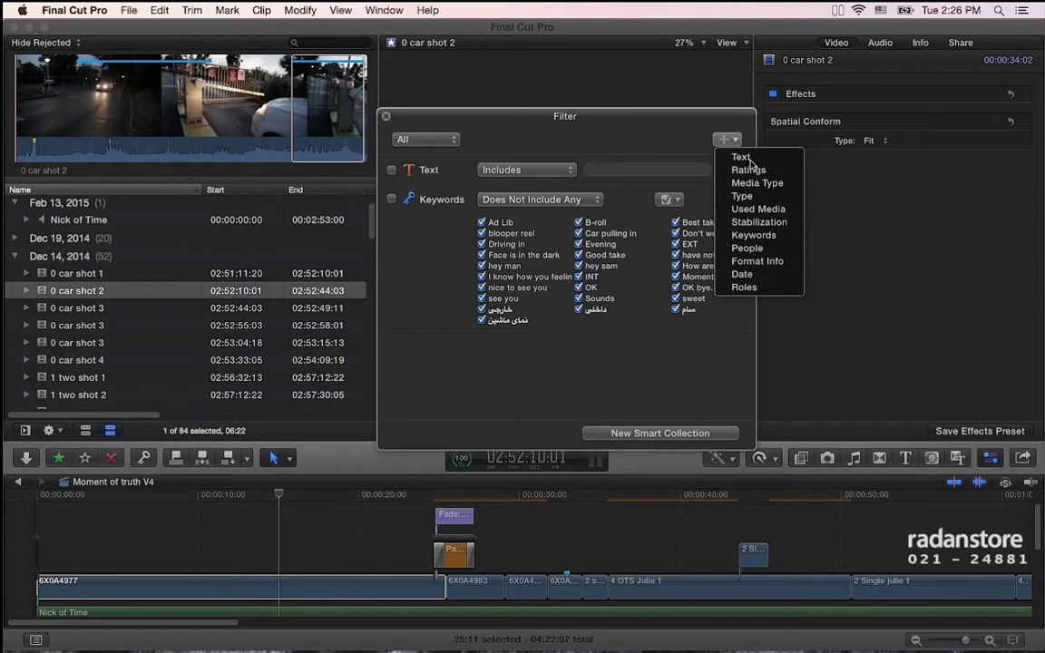
Step: Add a Format rule on Take, switched off, plus a Date rule for the last 1 days
click(758, 261)
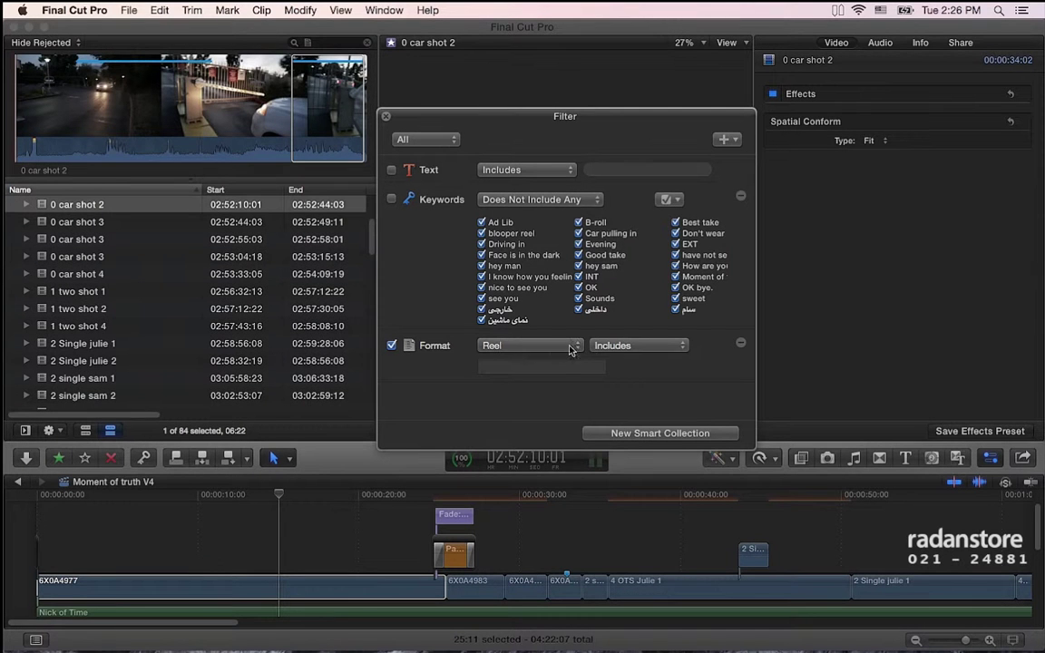
click(526, 346)
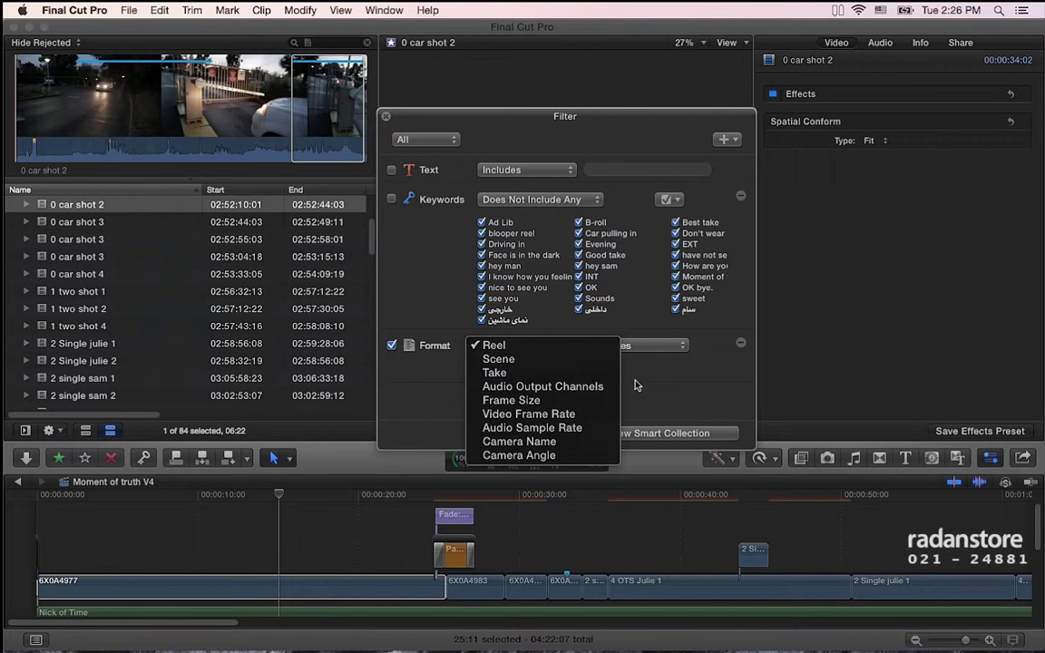
click(563, 373)
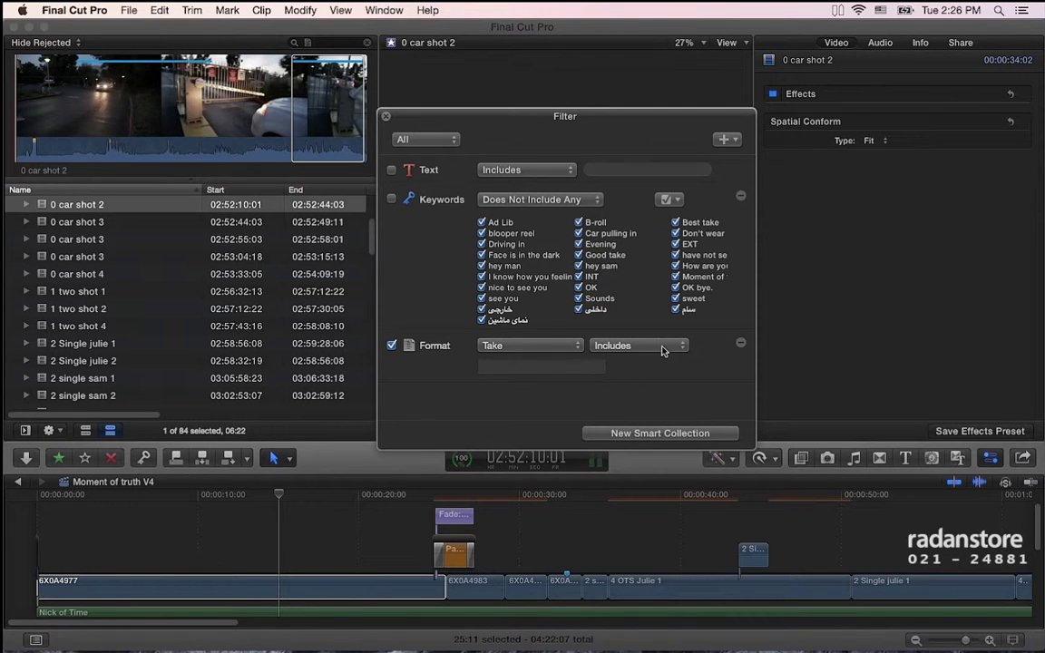
click(392, 346)
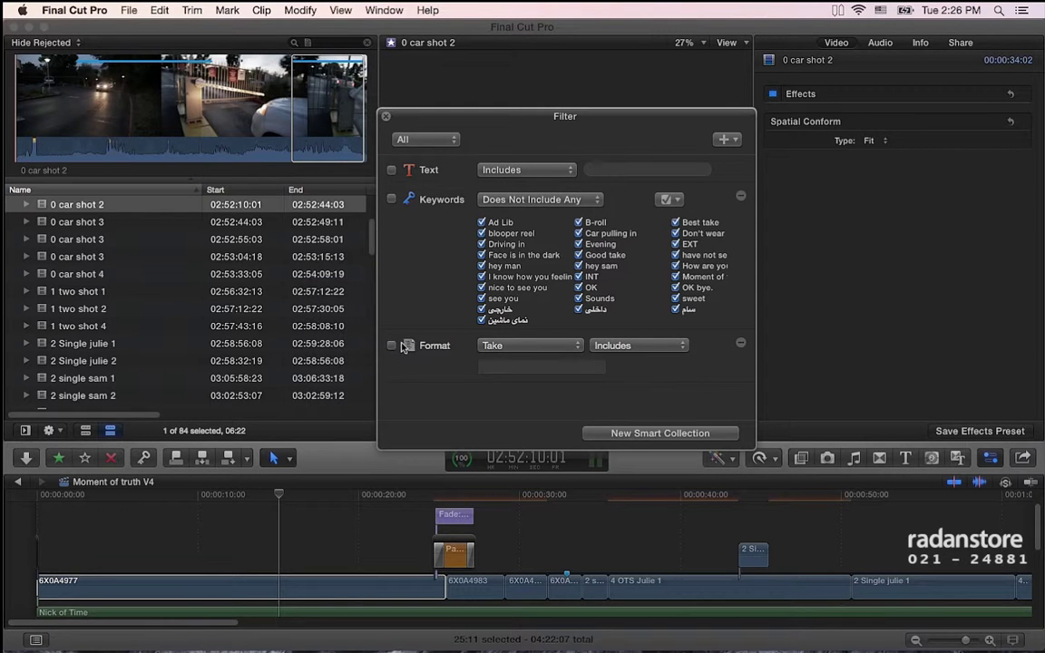
click(726, 139)
click(748, 270)
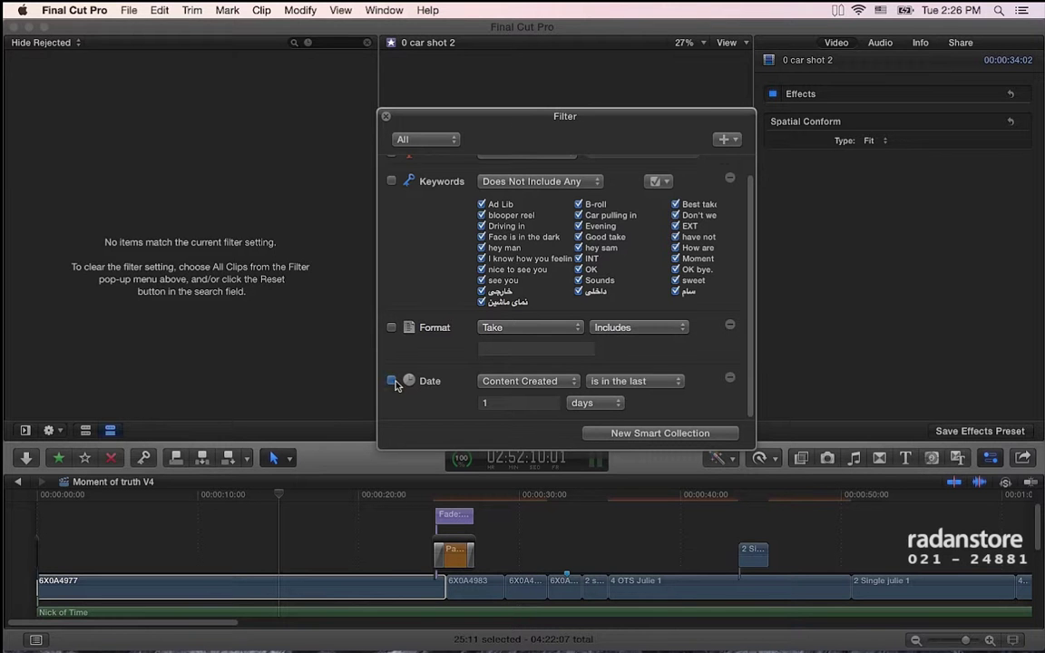
Step: Turn off the Date rule and add a Used Media rule set to Used
click(391, 381)
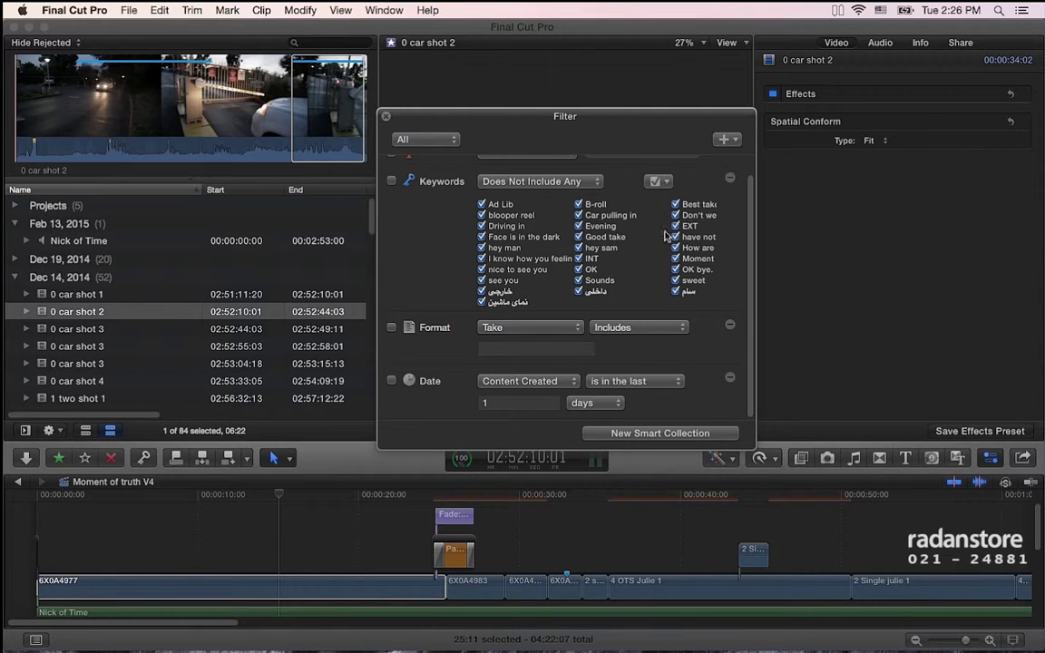
click(734, 139)
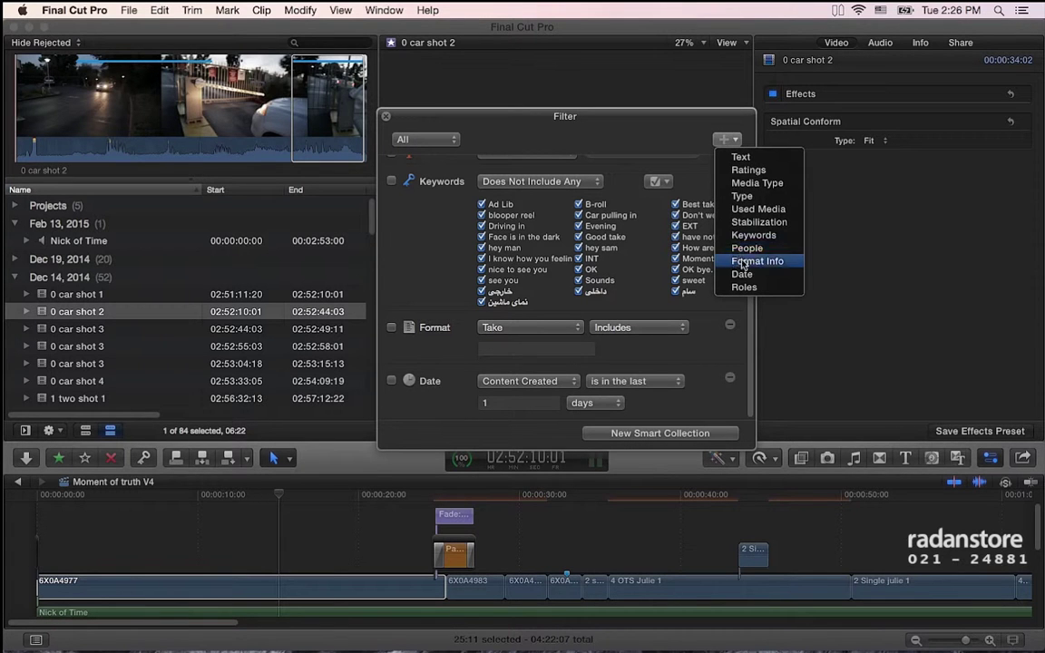
click(781, 210)
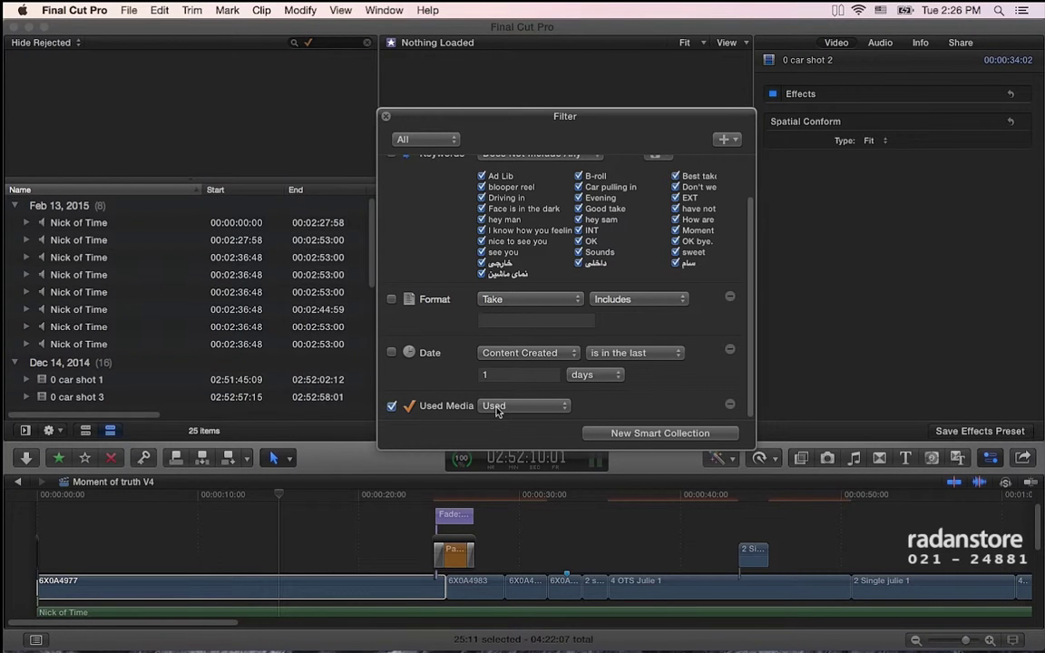
scroll(513, 403, up, 2)
scroll(514, 402, down, 3)
click(522, 406)
click(535, 417)
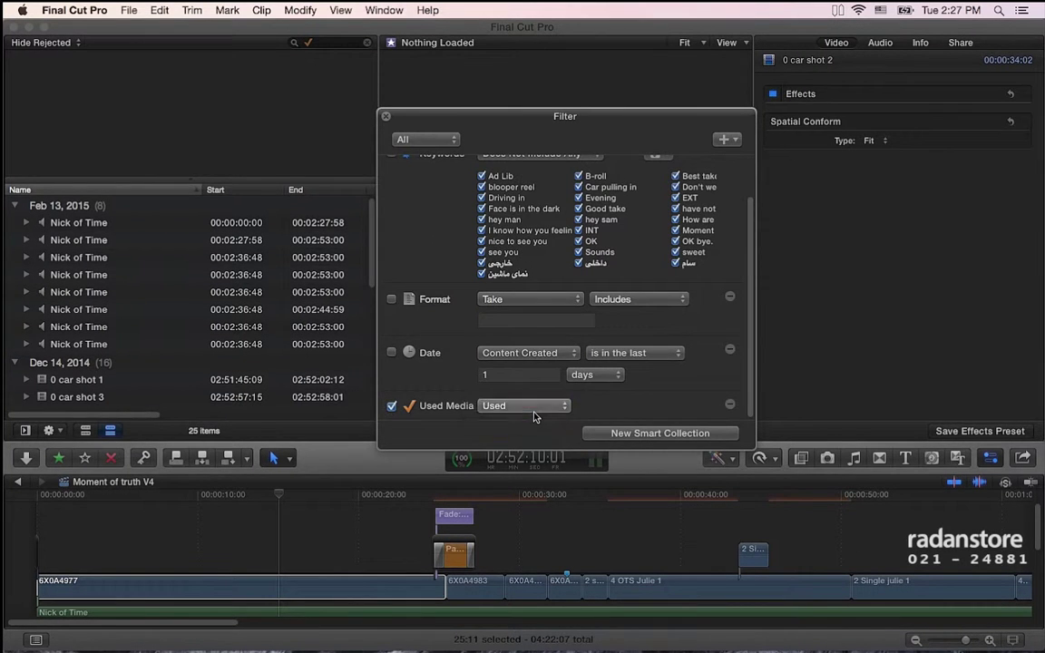
click(535, 407)
click(526, 390)
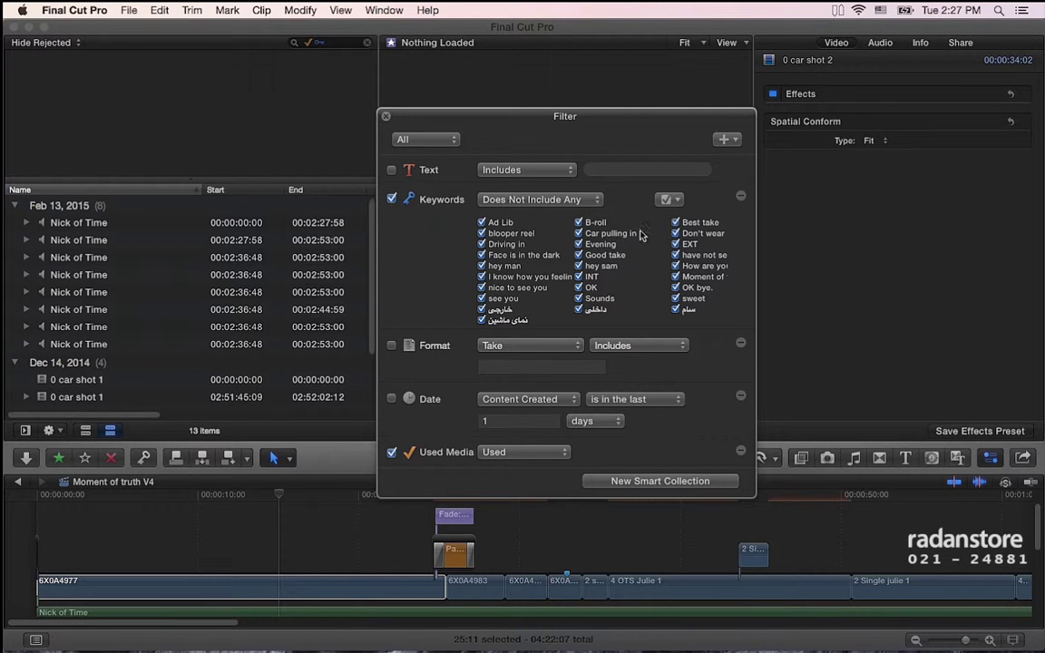
Step: Have the Keywords rule exclude only Ad Lib and set Used Media to Unused
click(670, 200)
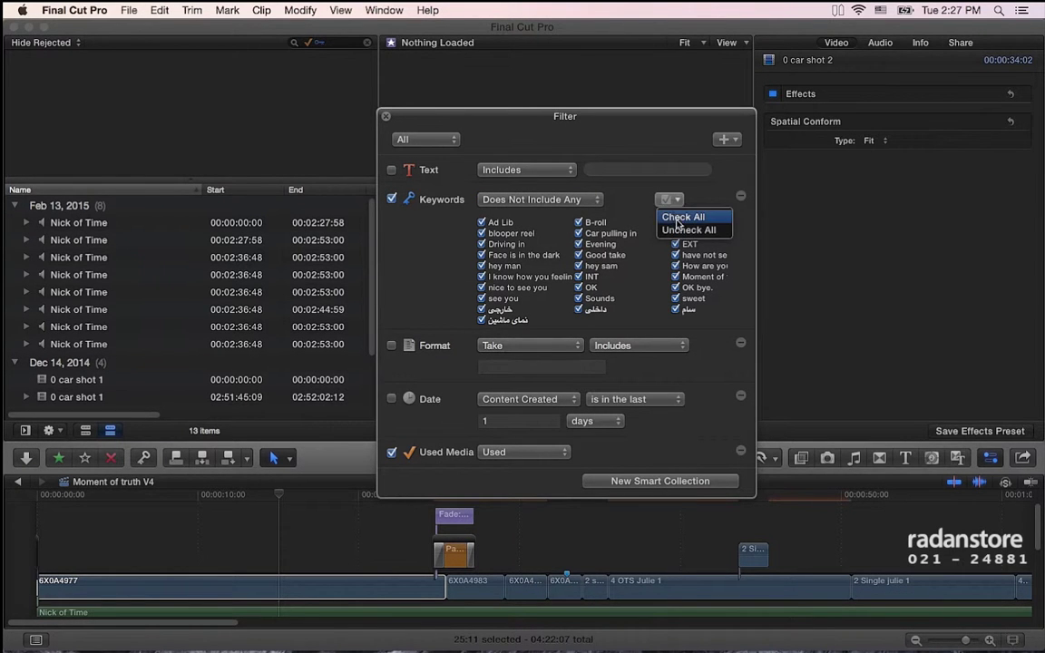
click(689, 229)
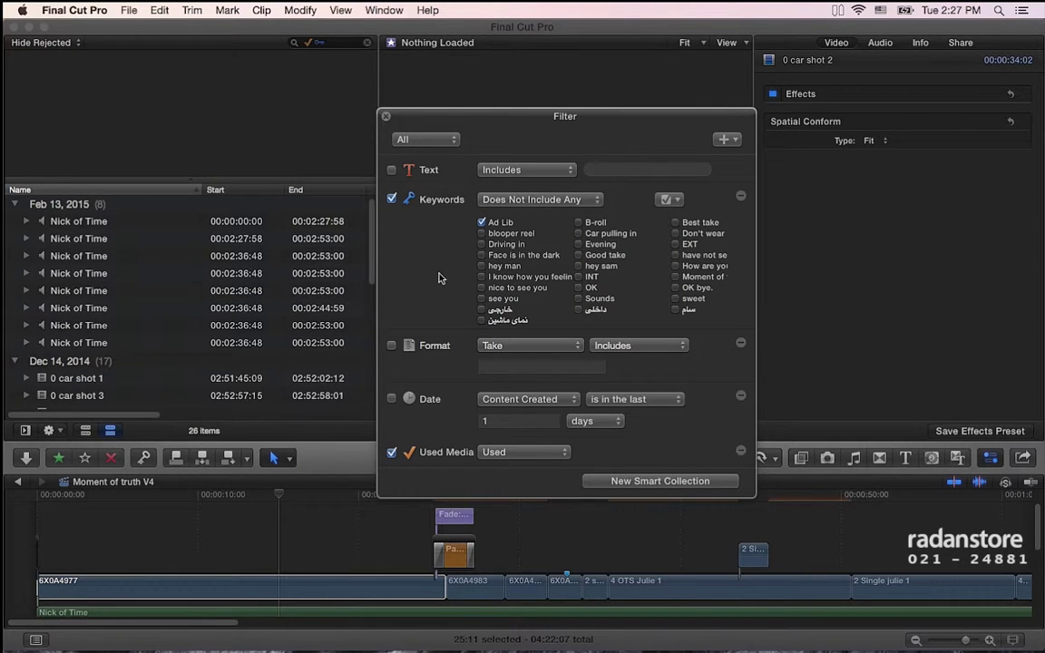
click(508, 453)
click(512, 467)
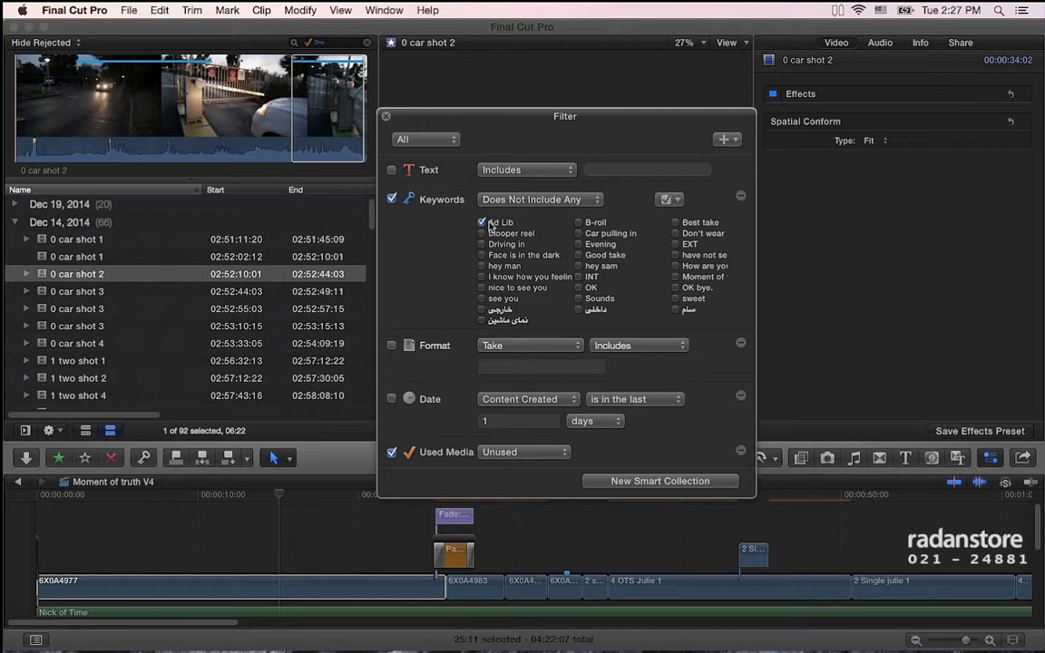
click(725, 139)
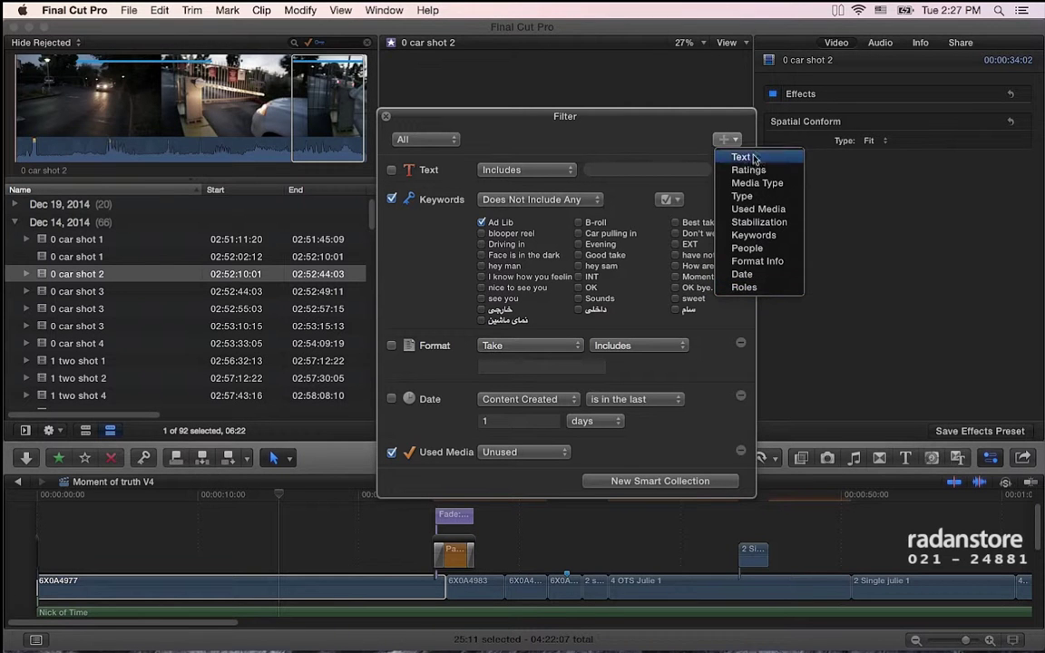
click(410, 280)
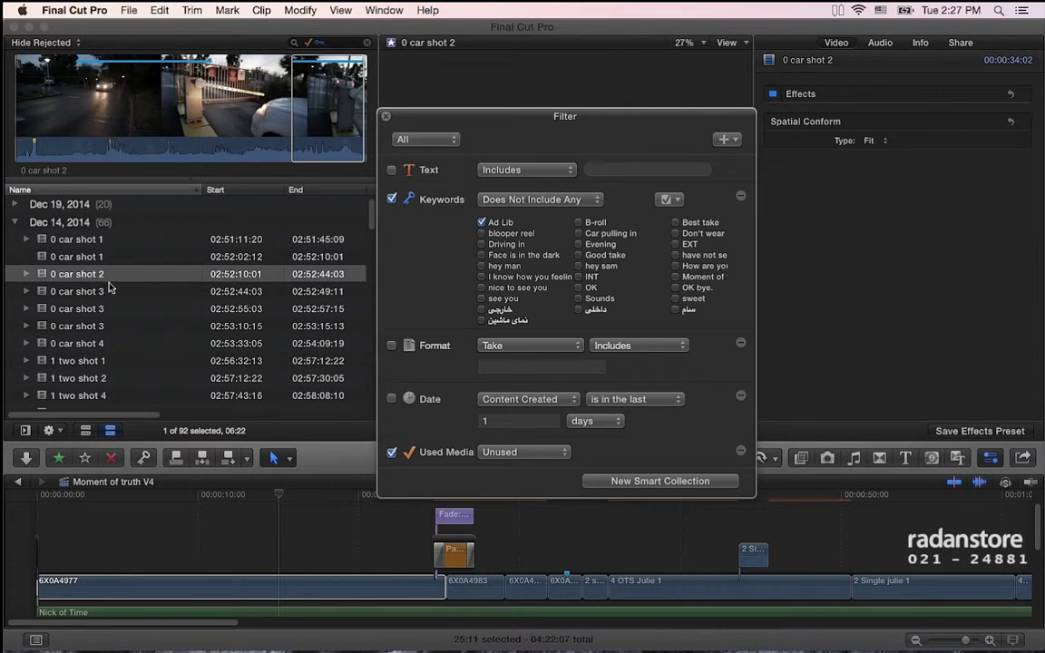
Step: Clear the browser filter and show the Libraries sidebar
click(367, 43)
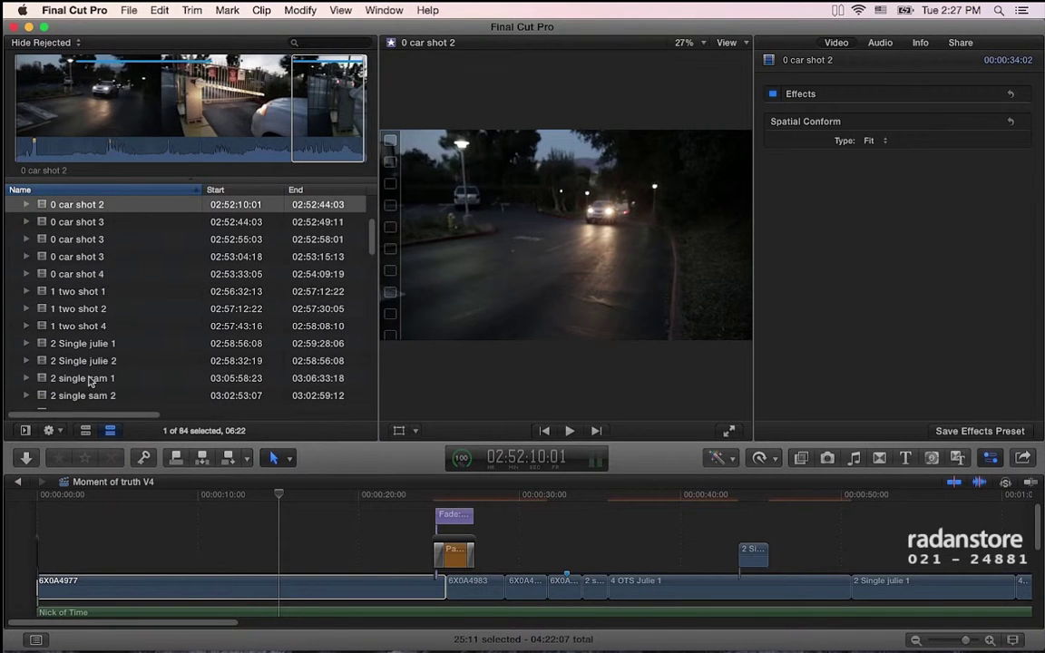
click(26, 430)
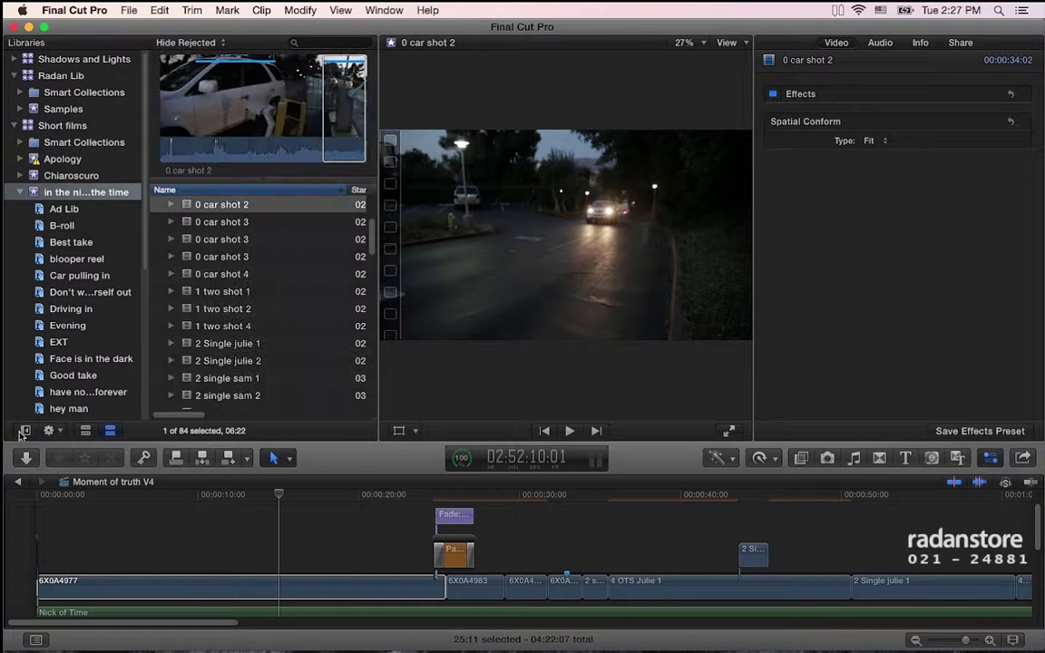
scroll(51, 254, down, 5)
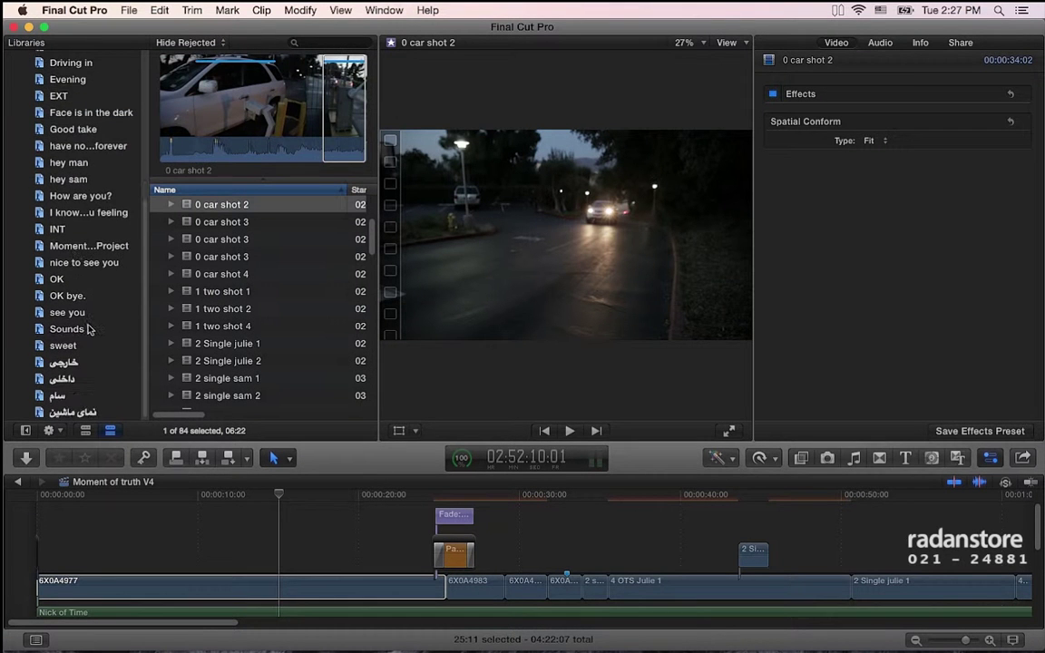
scroll(88, 329, up, 5)
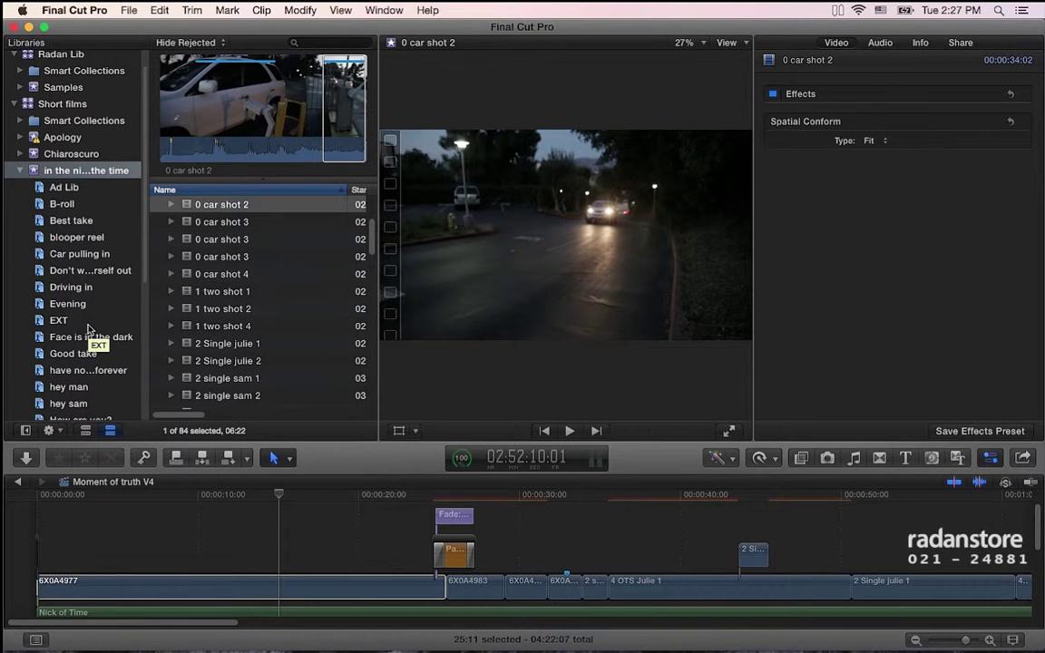
scroll(100, 370, down, 5)
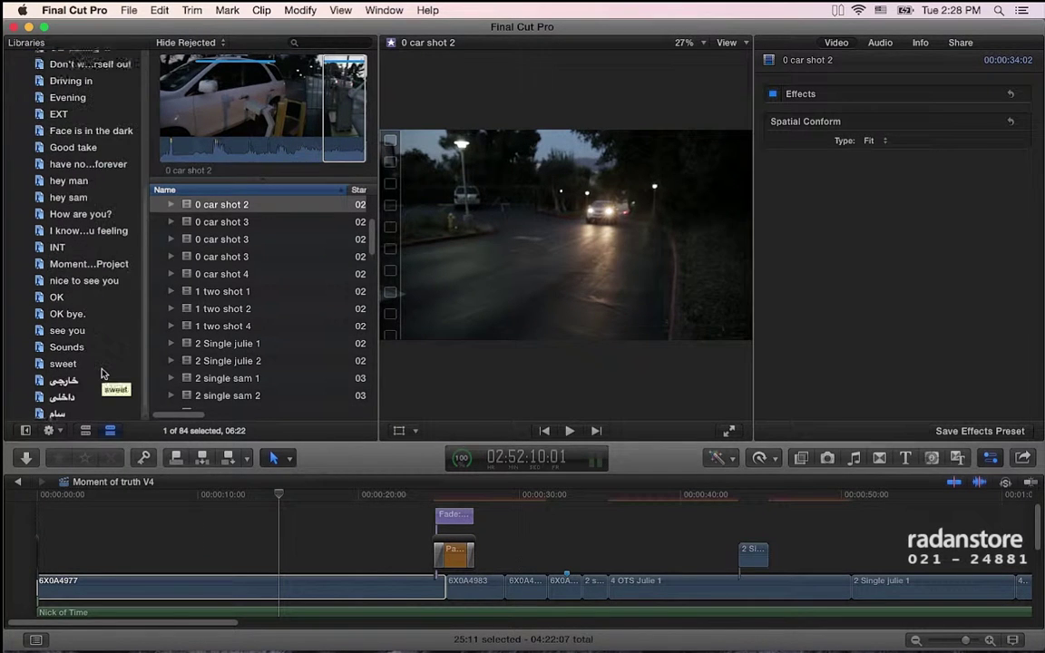
scroll(101, 372, up, 5)
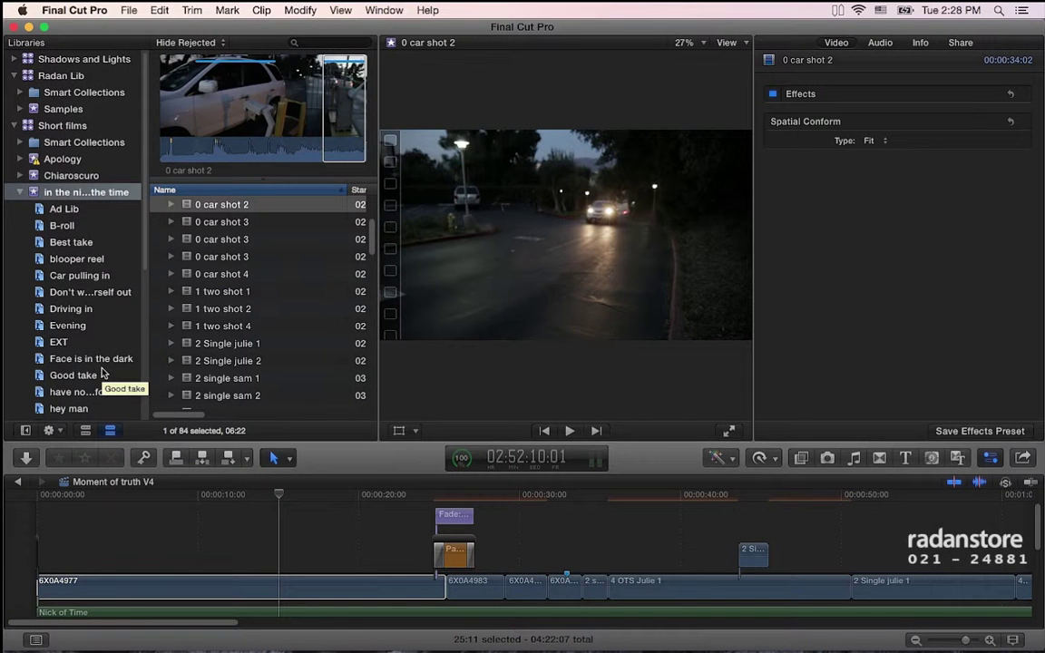
scroll(102, 373, down, 5)
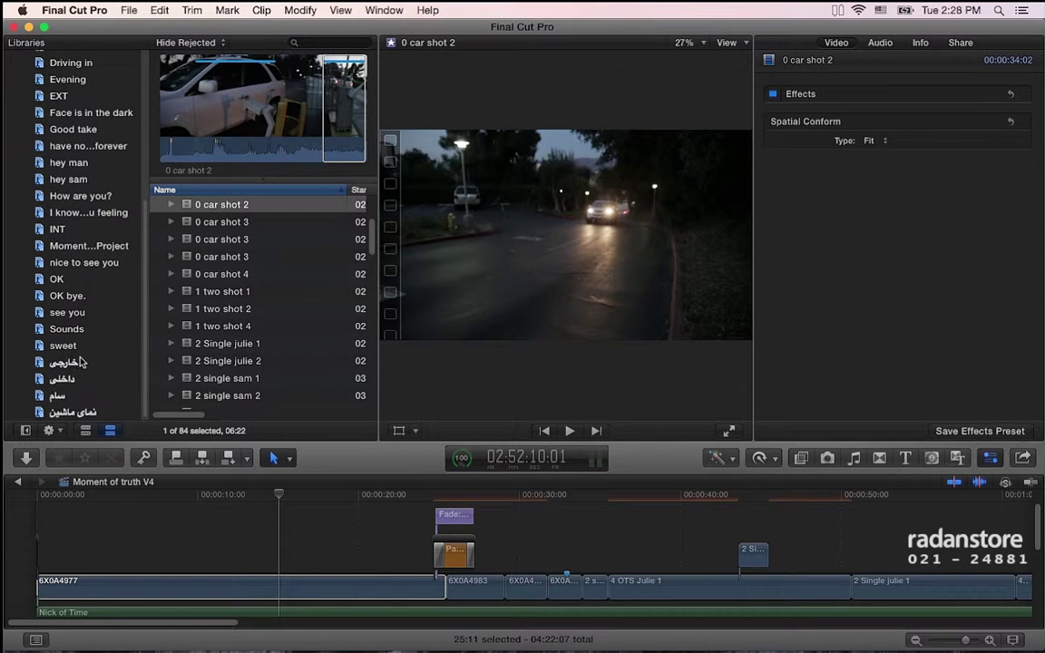
Step: Open the خارجی collection, then the داخلی collection listing three two-shot clips
click(80, 362)
click(63, 378)
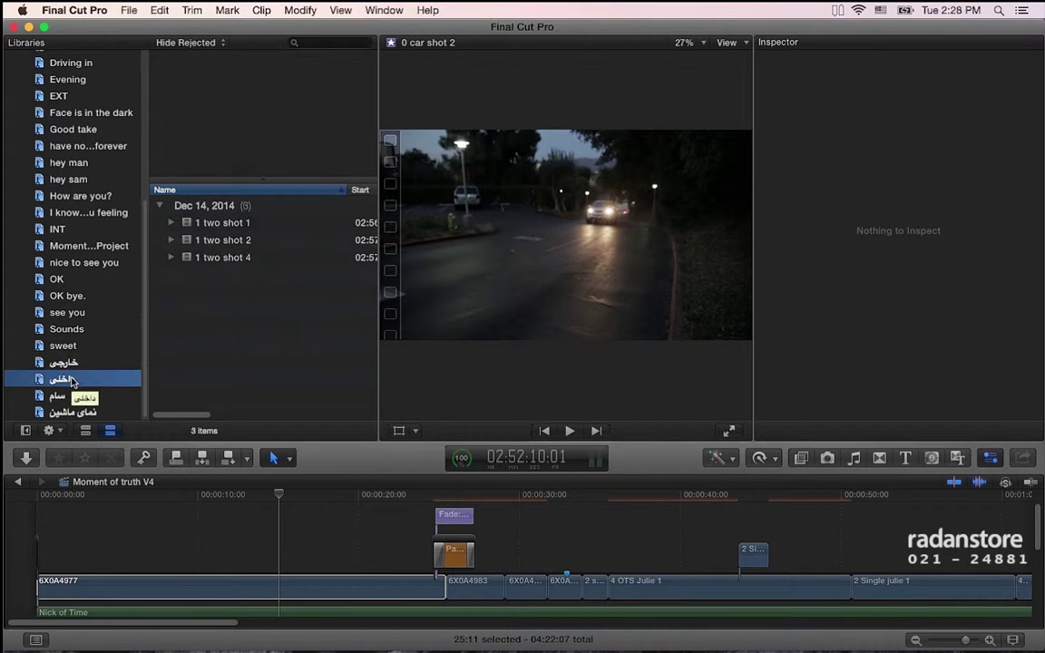
scroll(64, 378, up, 4)
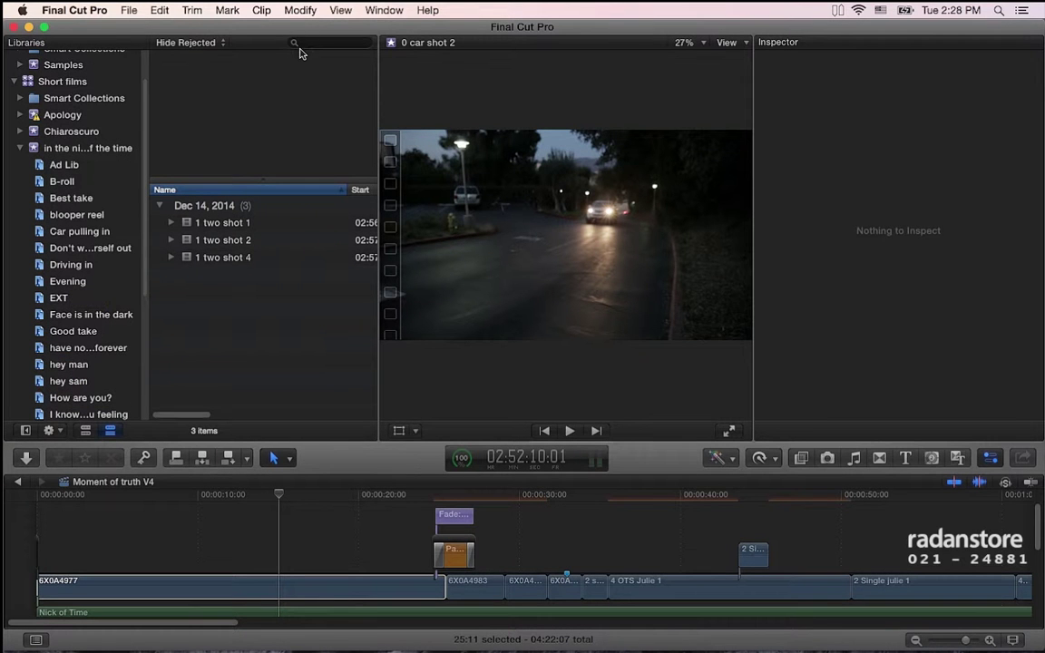
scroll(66, 186, up, 1)
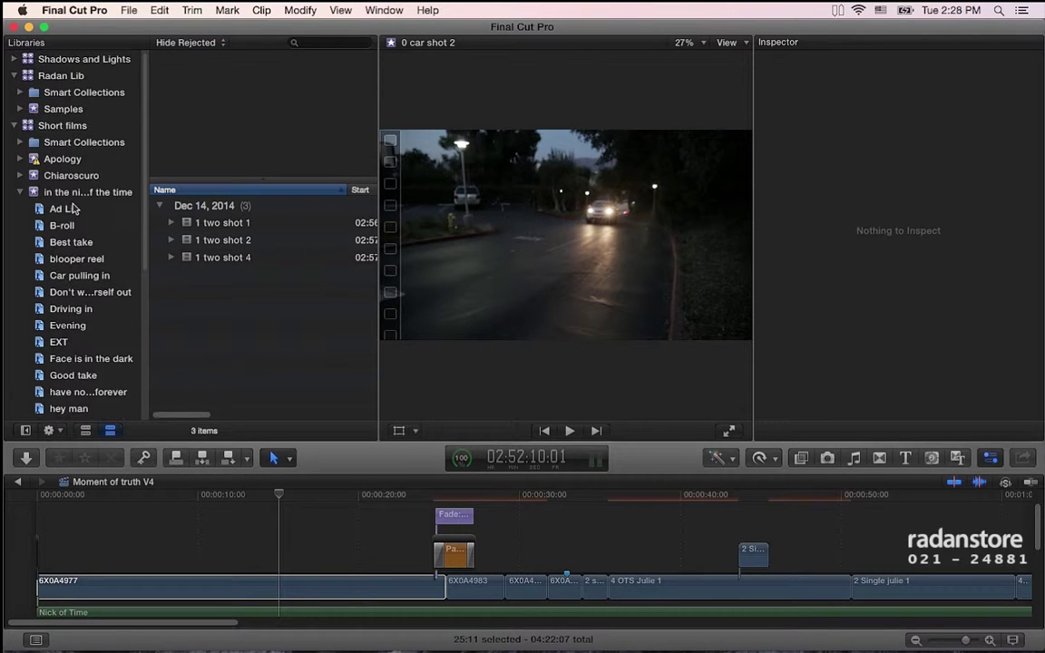